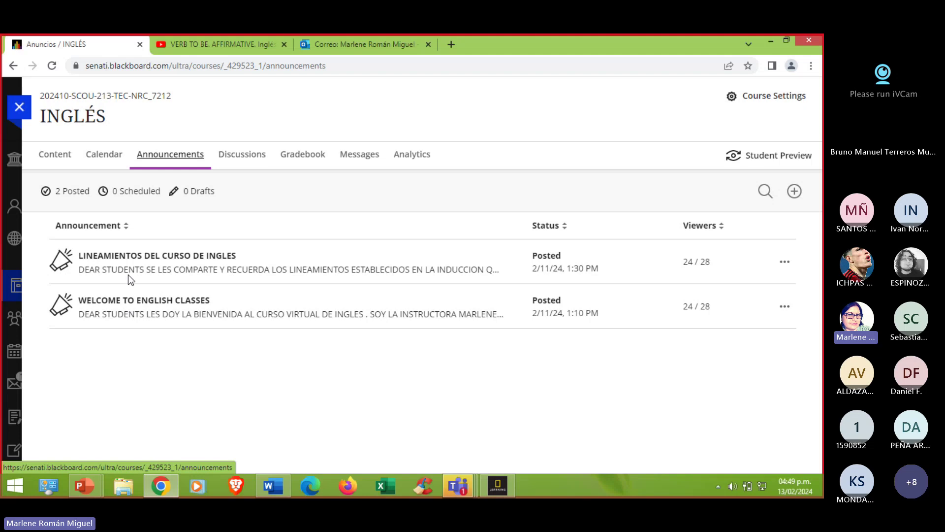
# Read the WELCOME TO ENGLISH CLASSES and LINEAMIENTOS DEL CURSO DE INGLES announcements, closing each one after viewing
pyautogui.click(161, 301)
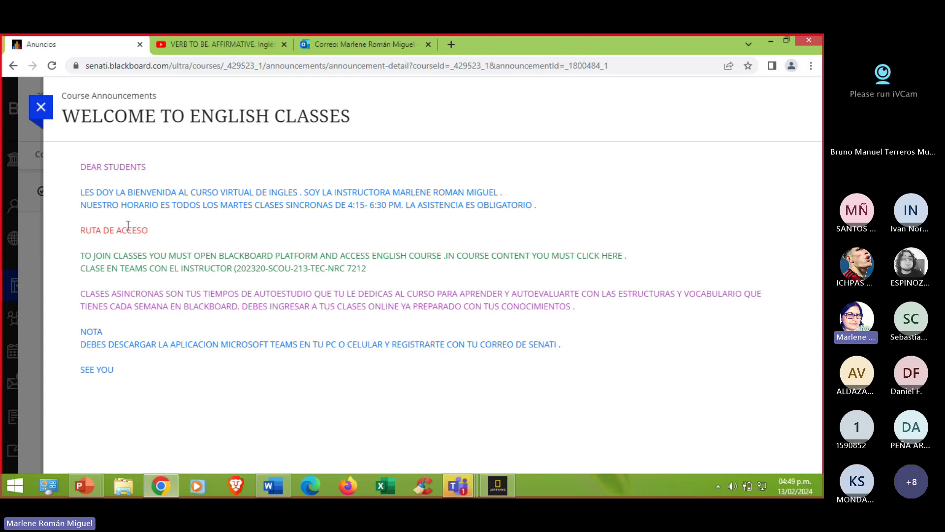
pyautogui.click(41, 109)
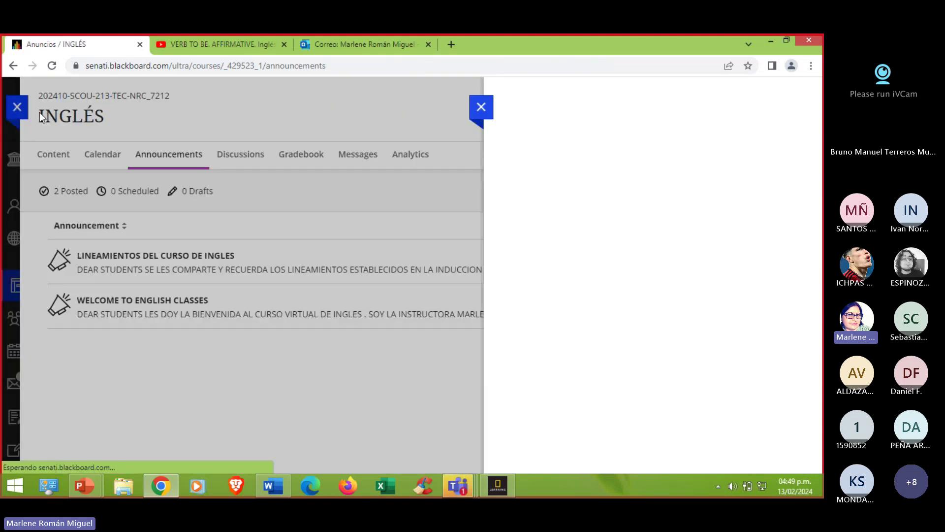
pyautogui.click(112, 256)
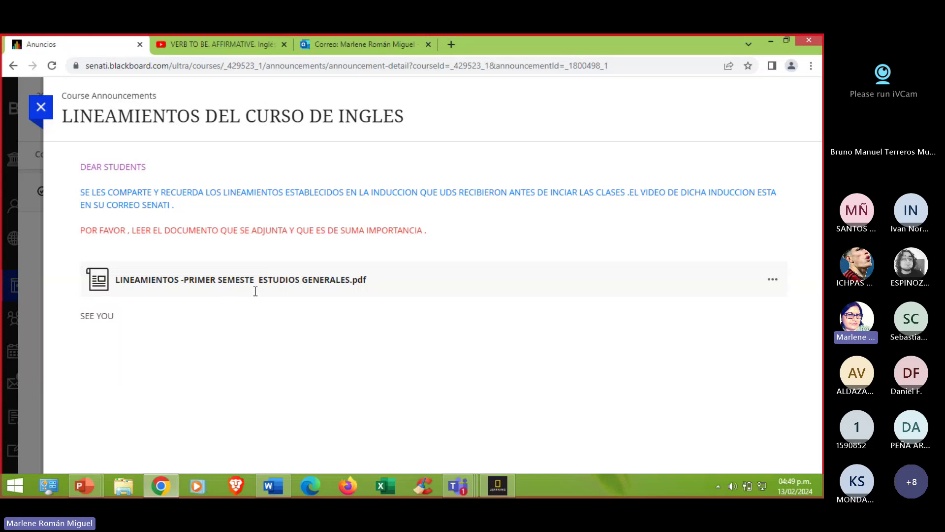
pyautogui.click(42, 107)
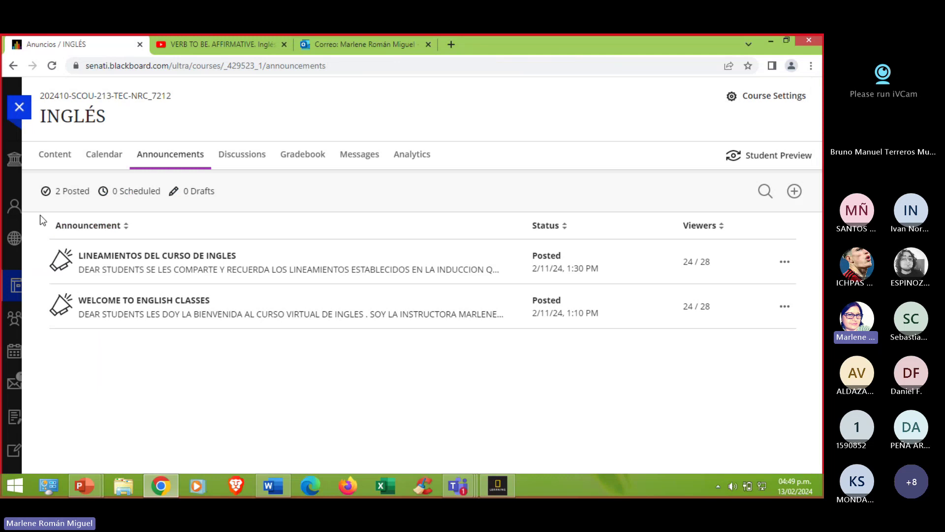
# Open the course gradebook, and check the meeting chat in Microsoft Teams before returning to Blackboard
pyautogui.click(297, 157)
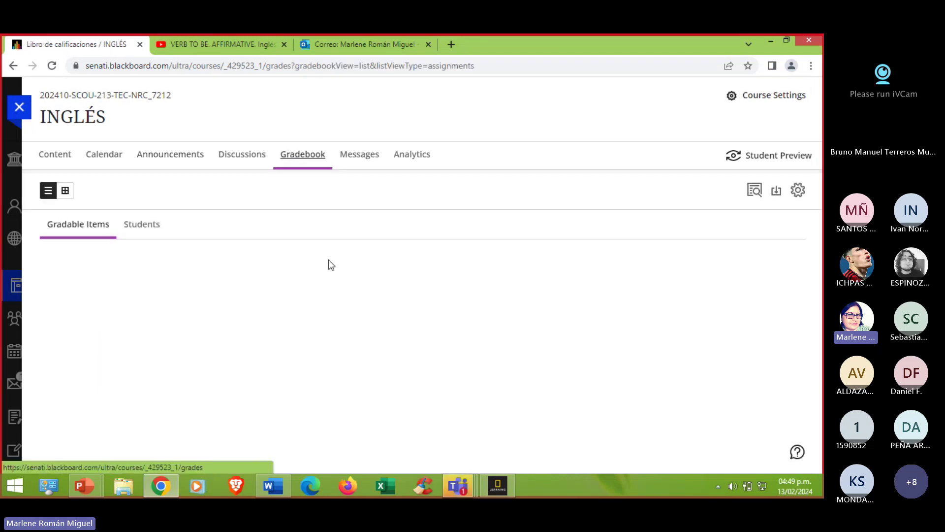
pyautogui.moveTo(458, 486)
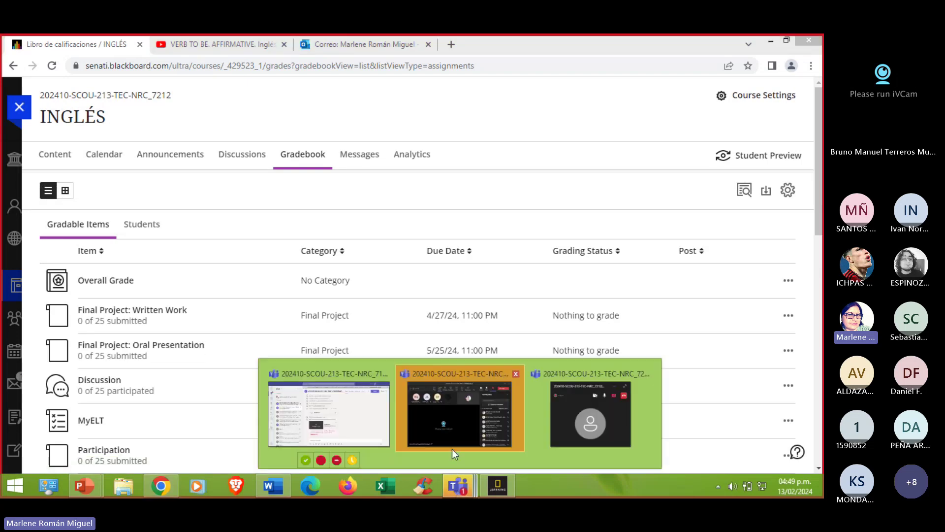
pyautogui.click(452, 449)
pyautogui.click(255, 84)
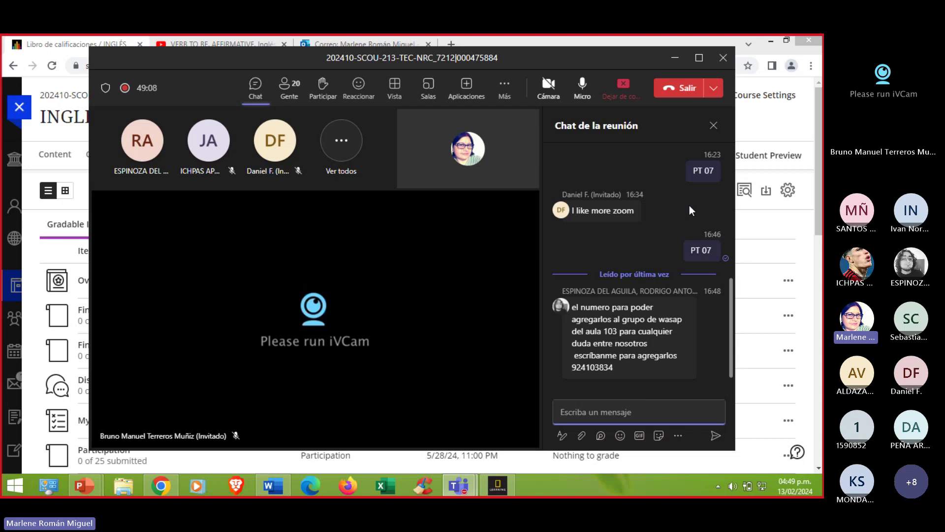
pyautogui.click(753, 128)
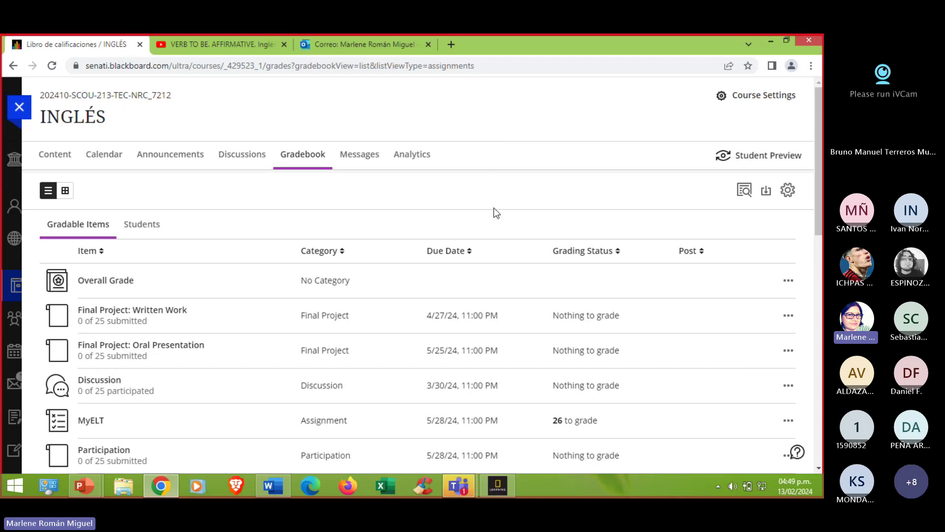
# Glance through the gradebook, and switch to the Teams meeting again to read the newest chat messages
pyautogui.scroll(-4, 494, 207)
pyautogui.scroll(4, 596, 329)
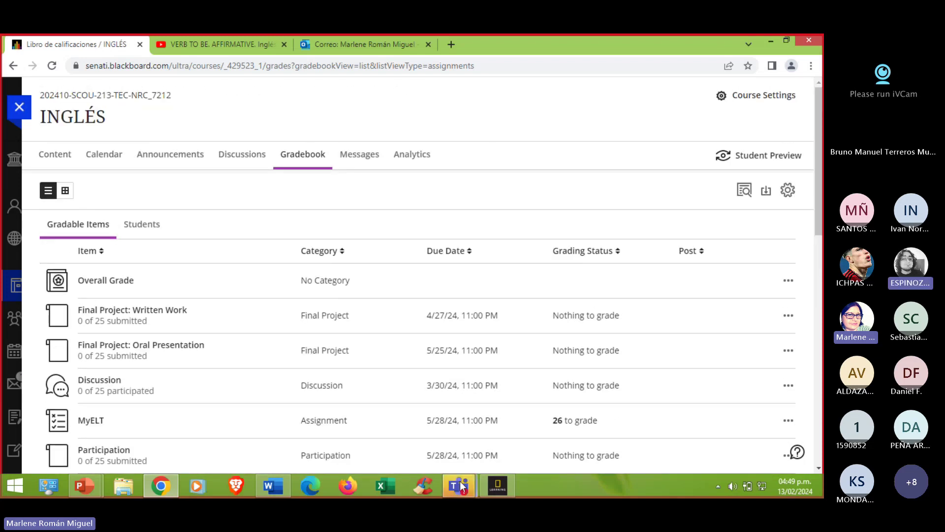
pyautogui.moveTo(458, 484)
pyautogui.click(489, 437)
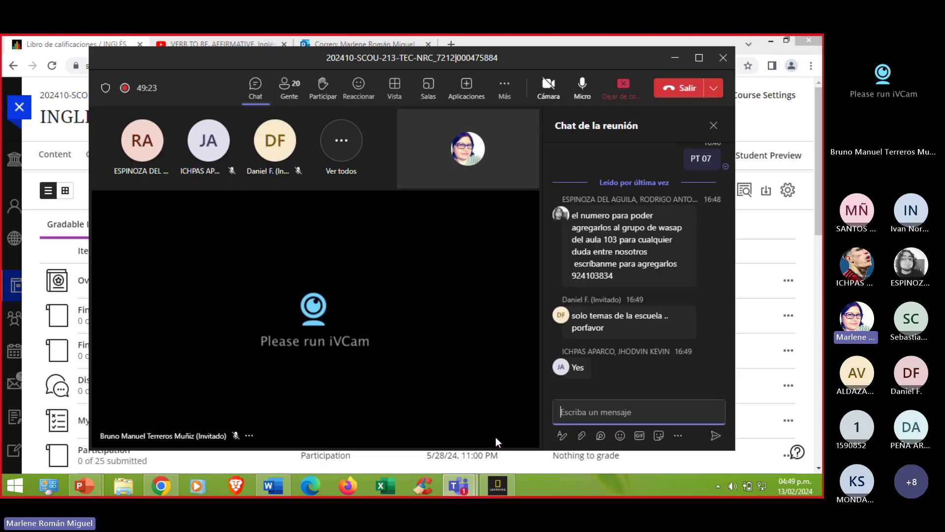
pyautogui.click(738, 232)
# Examine the categories and due dates of all gradable items, from Overall Grade through the weekly quizzes to Attendance
pyautogui.scroll(-5, 370, 226)
pyautogui.scroll(5, 370, 227)
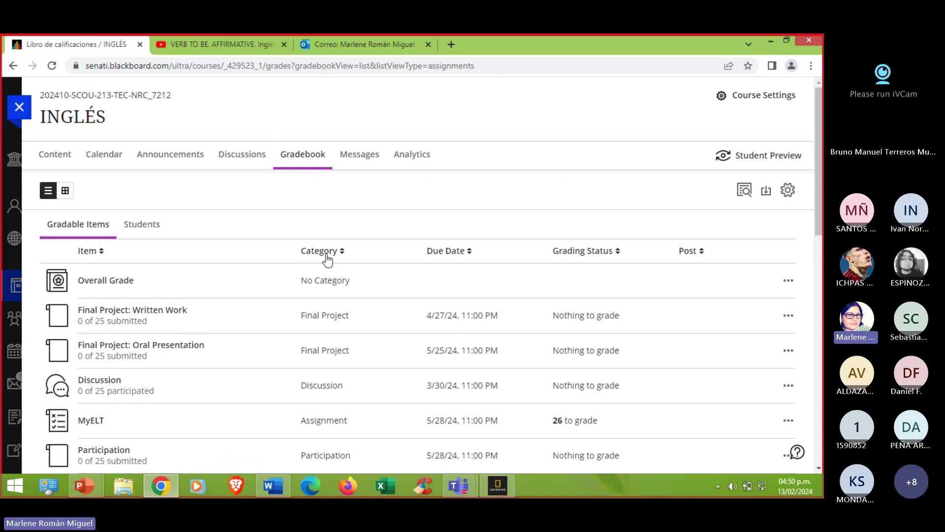
pyautogui.scroll(-10, 228, 278)
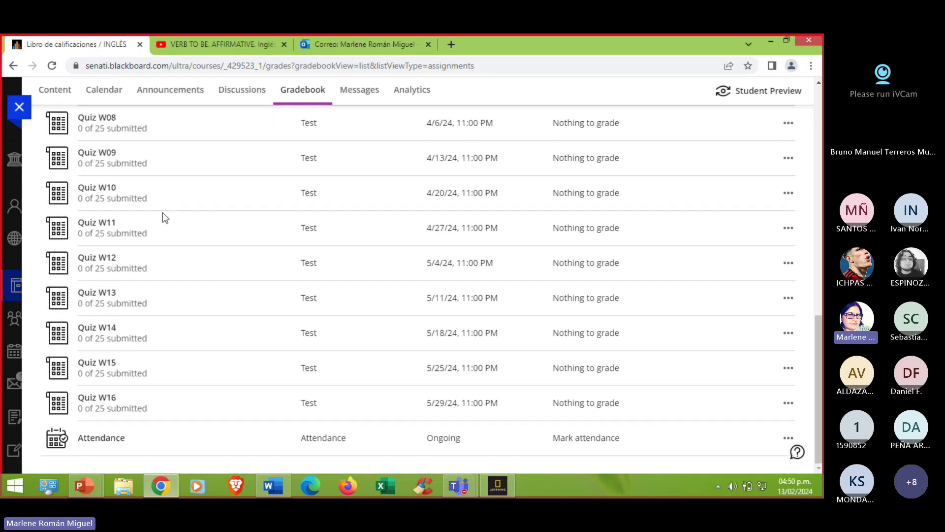
pyautogui.scroll(4, 242, 345)
pyautogui.scroll(5, 247, 332)
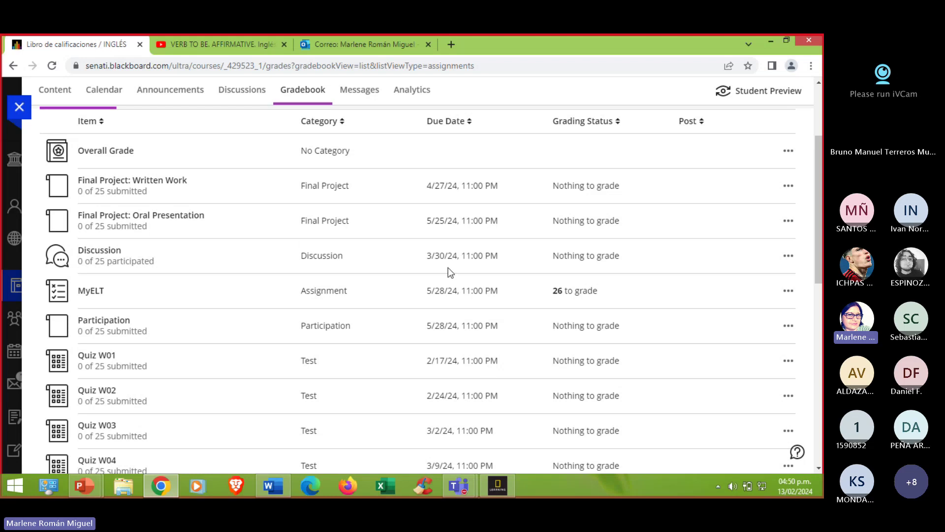
pyautogui.scroll(-10, 461, 279)
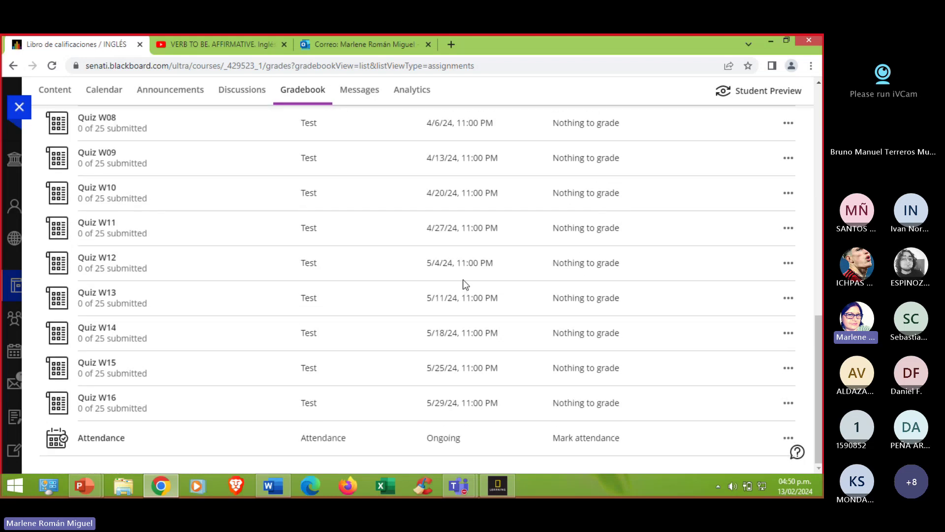
pyautogui.scroll(4, 461, 273)
pyautogui.scroll(5, 461, 269)
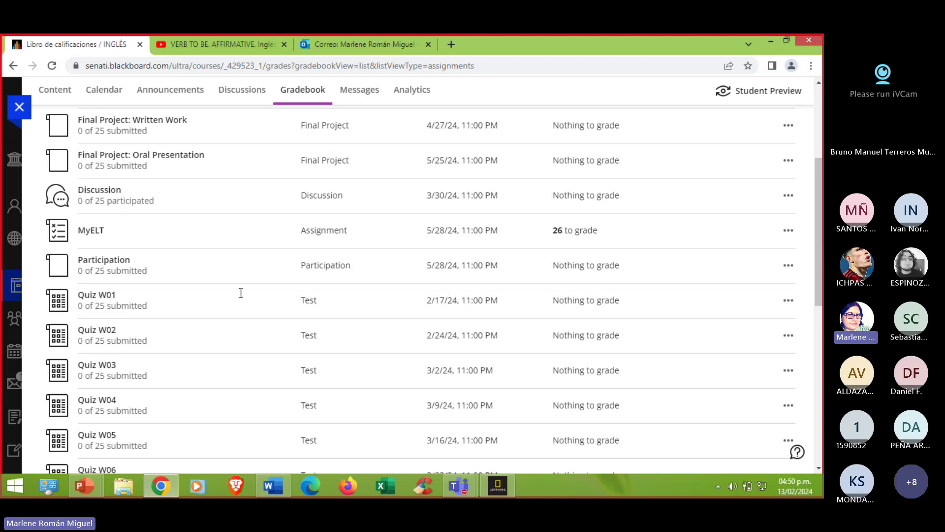
pyautogui.scroll(3, 480, 240)
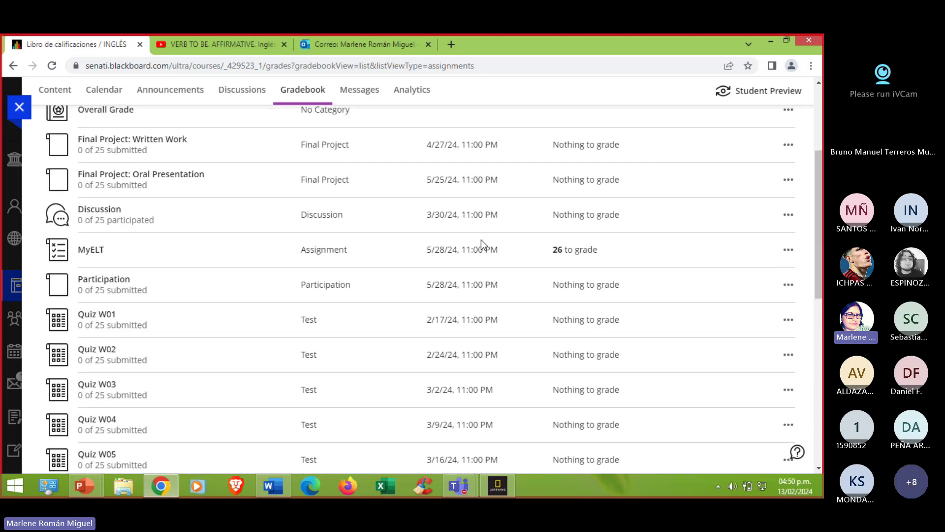
pyautogui.scroll(-10, 491, 291)
pyautogui.scroll(10, 493, 287)
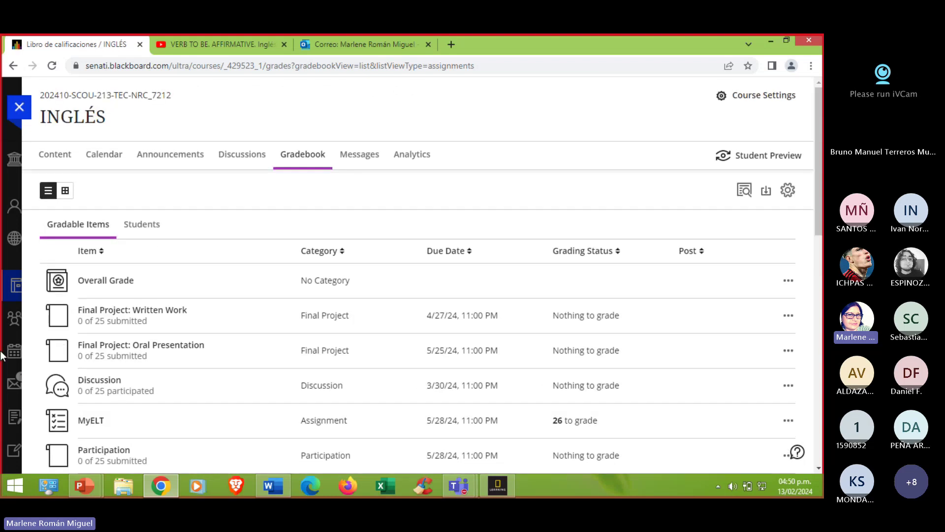
# Open the course content page, and admit the guest waiting in the lobby of the Teams meeting
pyautogui.click(55, 157)
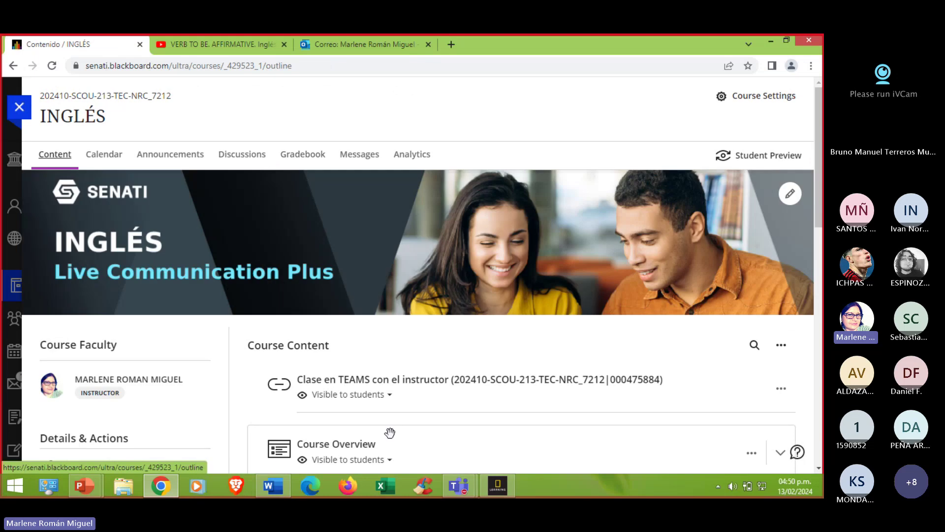
pyautogui.click(457, 486)
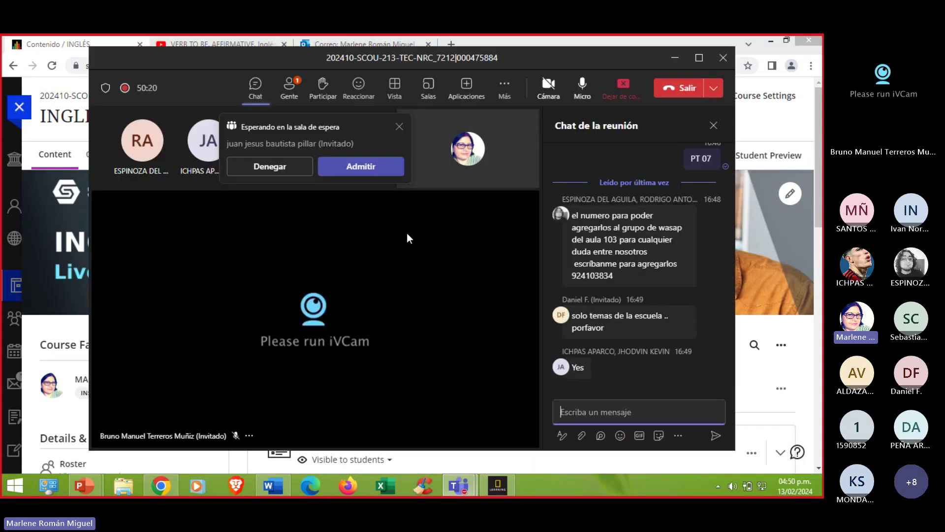
pyautogui.click(368, 172)
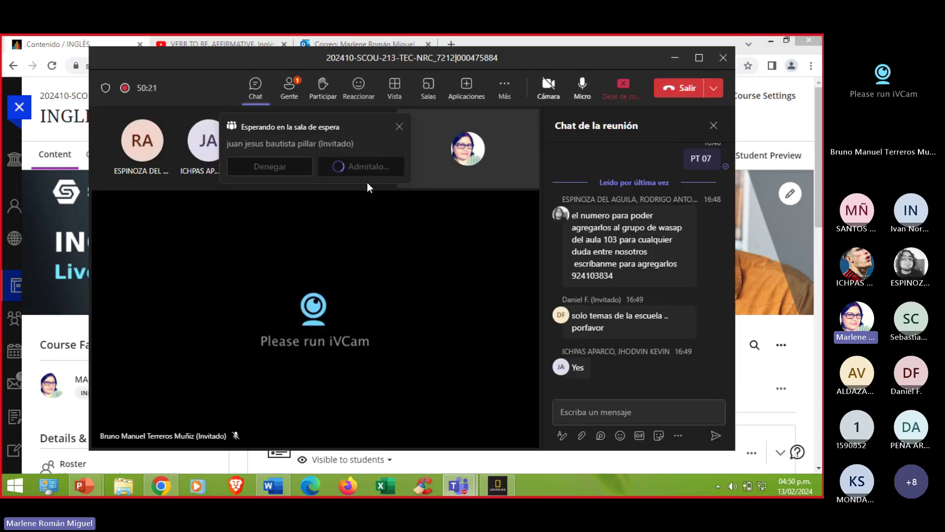
pyautogui.click(763, 129)
# Open today's attendance sheet from the course details and mark the first student present and the second student absent
pyautogui.scroll(-5, 112, 317)
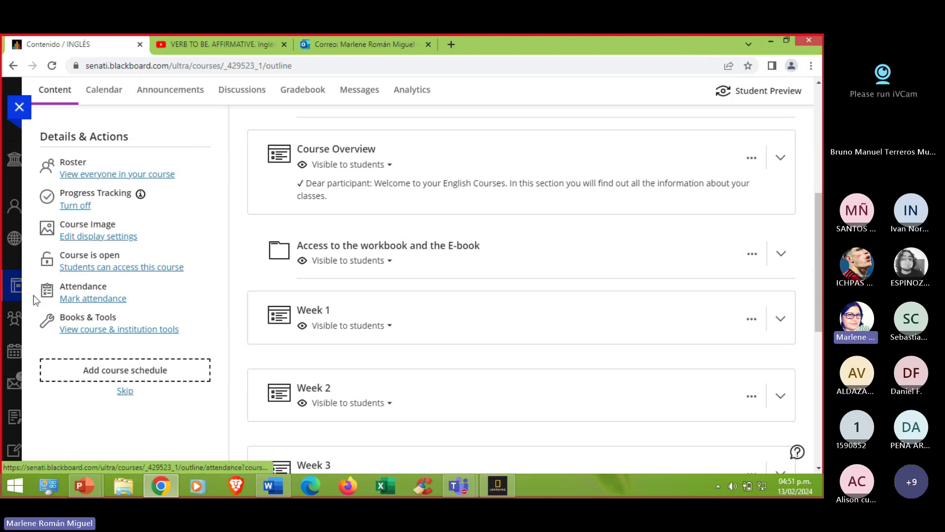
pyautogui.click(81, 297)
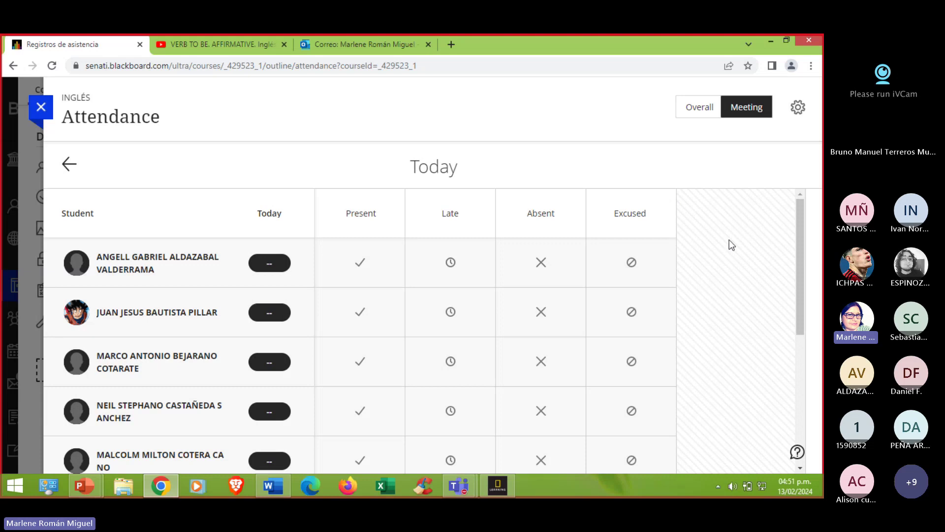
pyautogui.scroll(-1, 738, 297)
pyautogui.scroll(1, 763, 289)
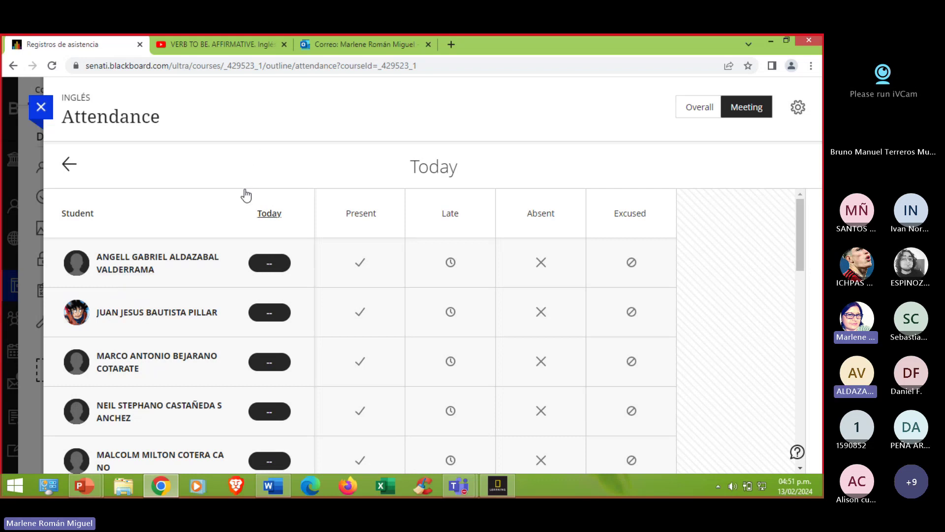
pyautogui.click(359, 260)
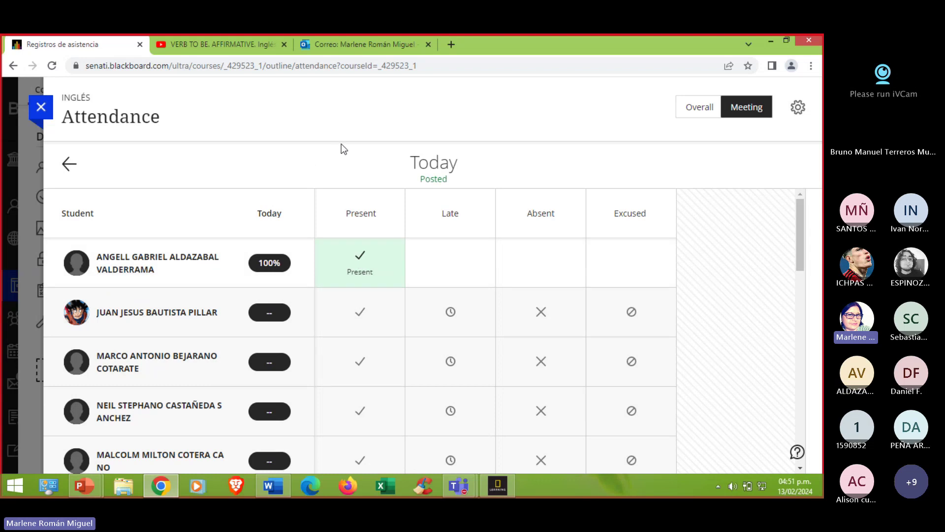
pyautogui.click(547, 321)
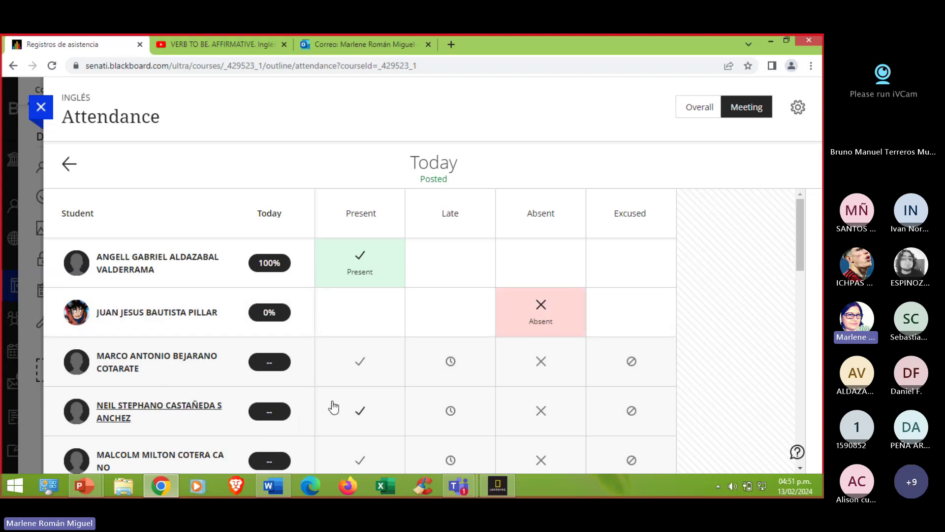
# Check the Teams meeting chat for the second student's reply and change that student's attendance to Present
pyautogui.moveTo(458, 486)
pyautogui.click(506, 429)
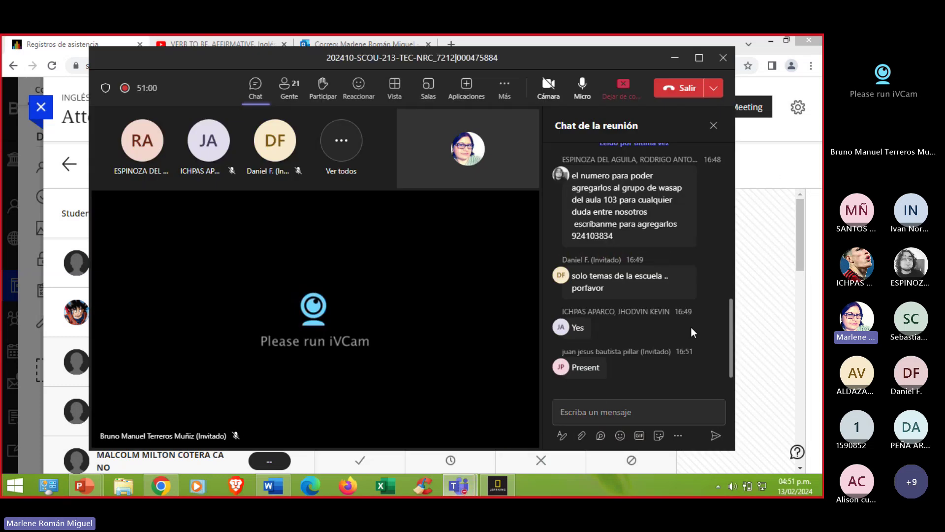
pyautogui.click(755, 158)
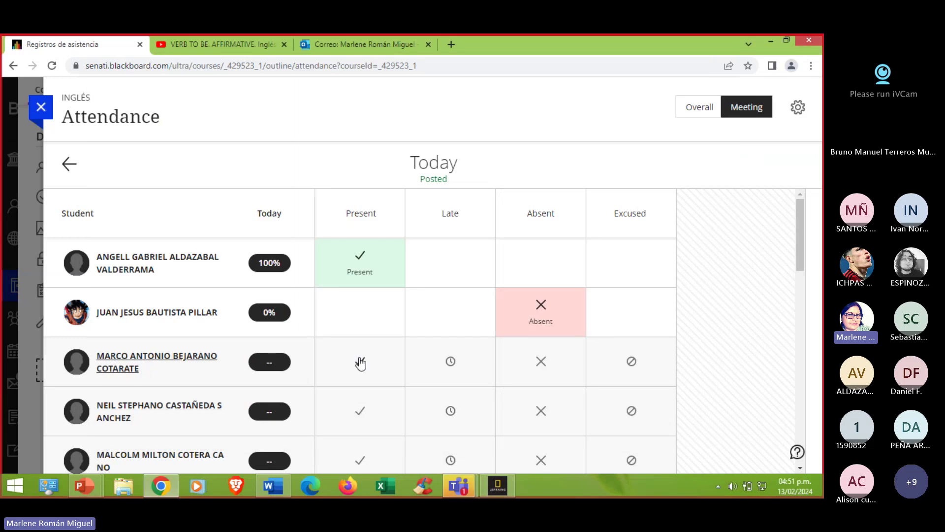
pyautogui.click(363, 332)
# Send the message "Miss" three times in the Teams meeting chat
pyautogui.moveTo(455, 480)
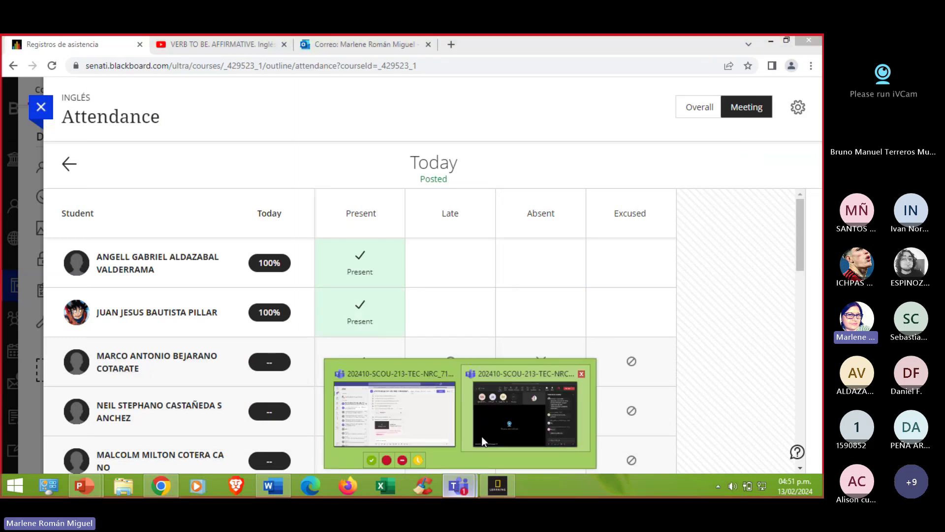
pyautogui.click(500, 432)
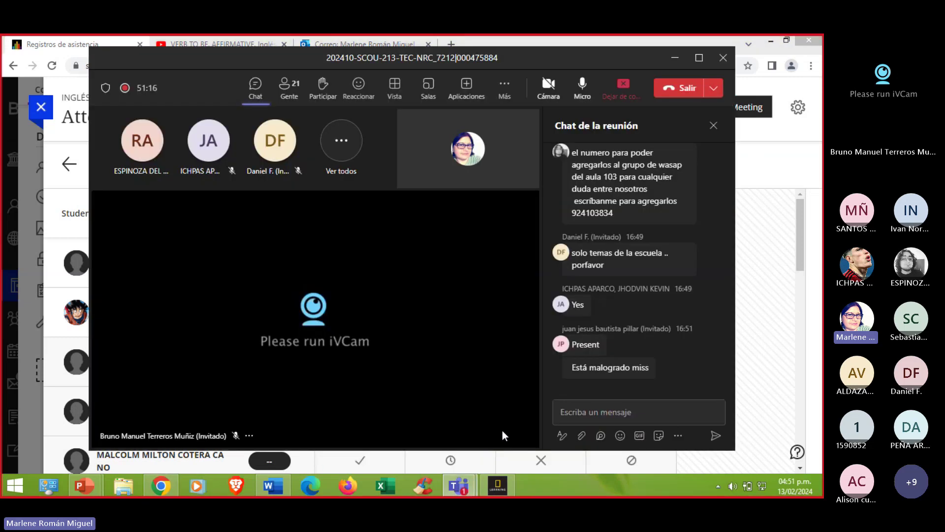
pyautogui.click(602, 413)
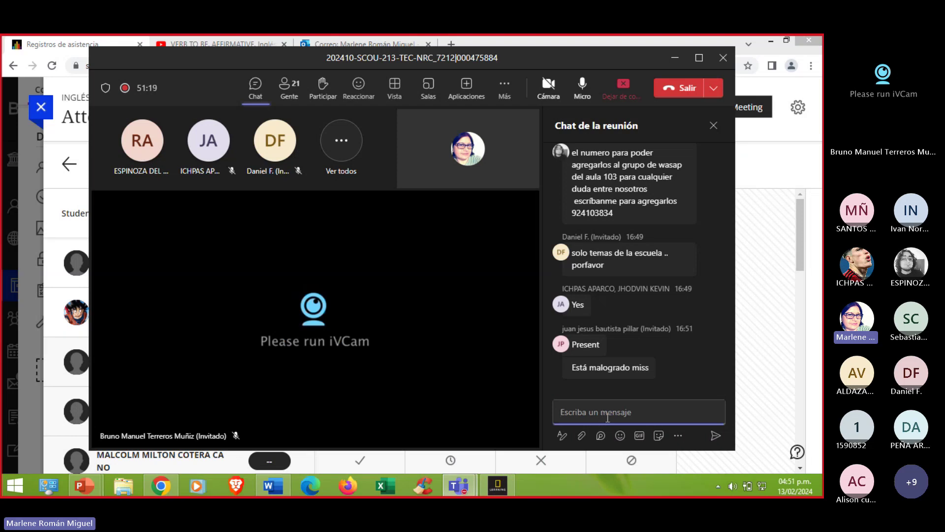
pyautogui.write('Miss')
pyautogui.press('Return')
pyautogui.write('Miss')
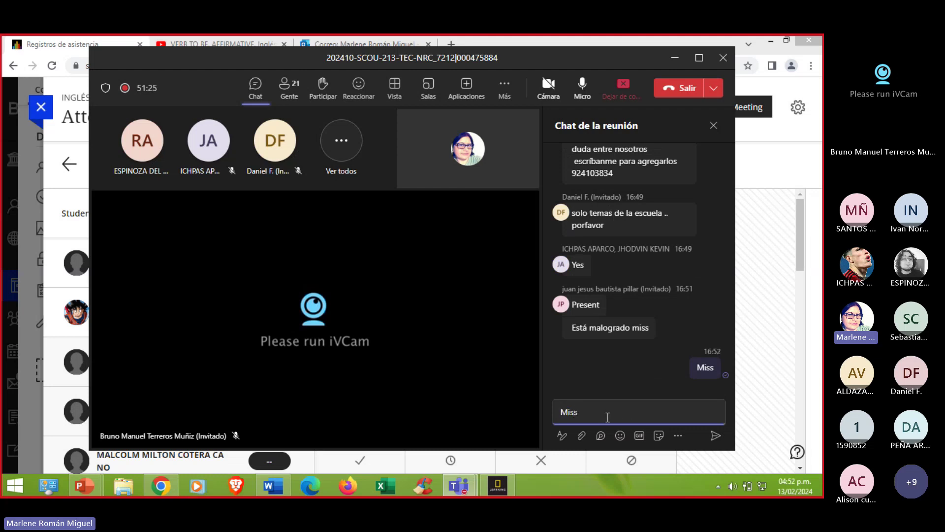
pyautogui.press('Return')
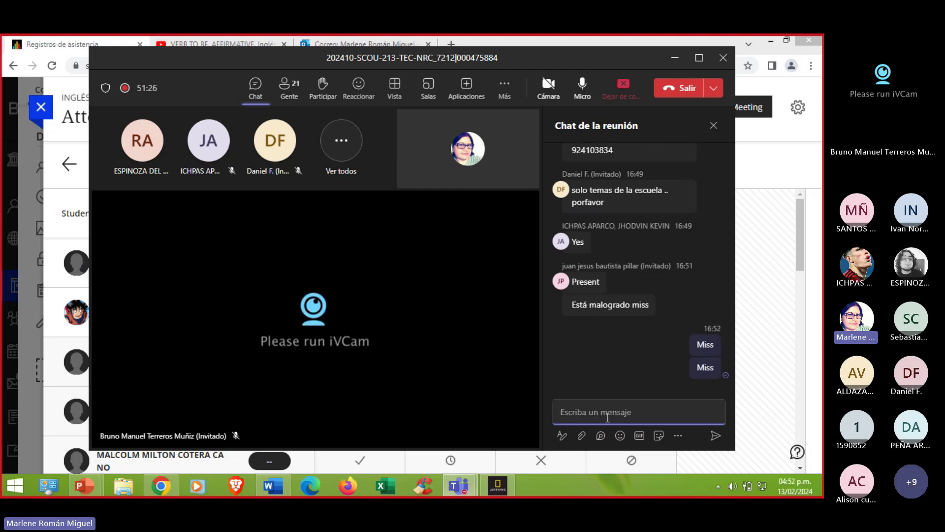
pyautogui.write('Miss')
pyautogui.press('Return')
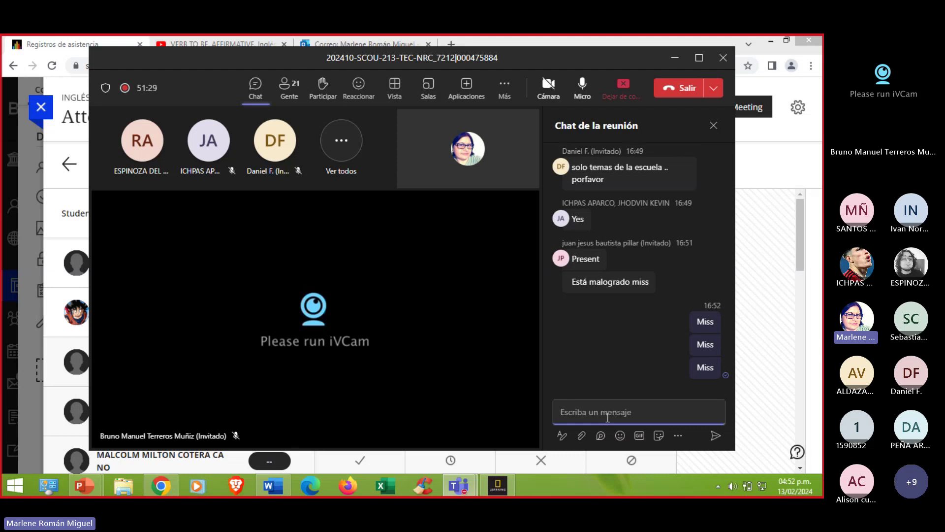
# Return to the Blackboard attendance sheet and look over the students still unmarked for today
pyautogui.click(751, 192)
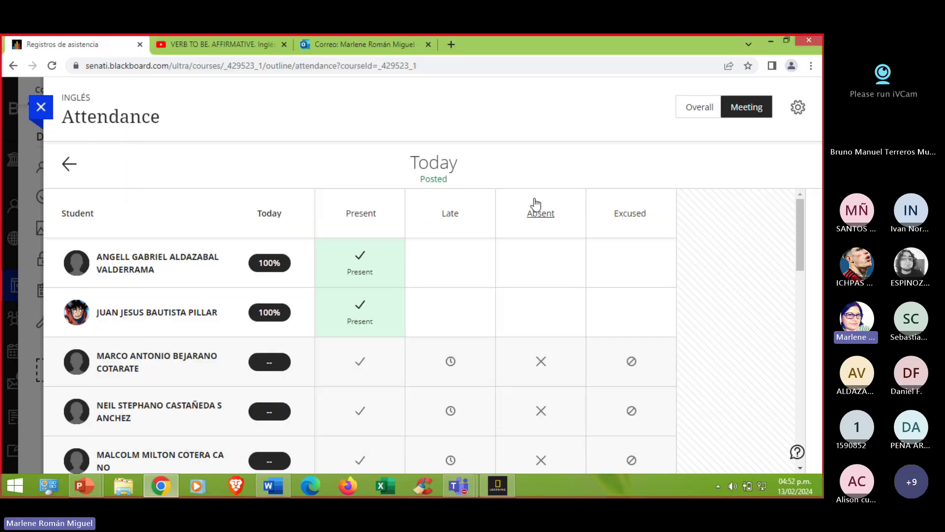
pyautogui.scroll(-5, 433, 333)
pyautogui.scroll(3, 433, 334)
pyautogui.scroll(1, 698, 313)
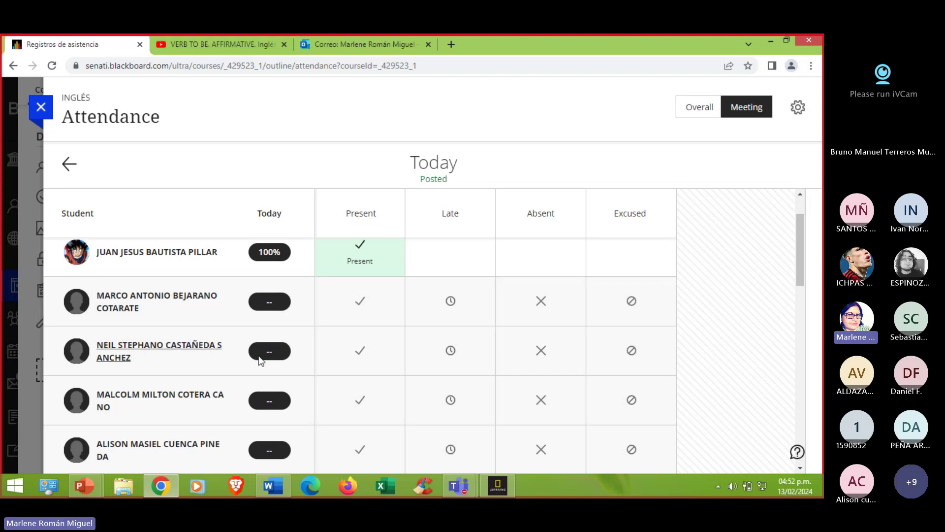
# Mark the next two unmarked students in today's attendance as Present and the student after them as Absent
pyautogui.click(339, 316)
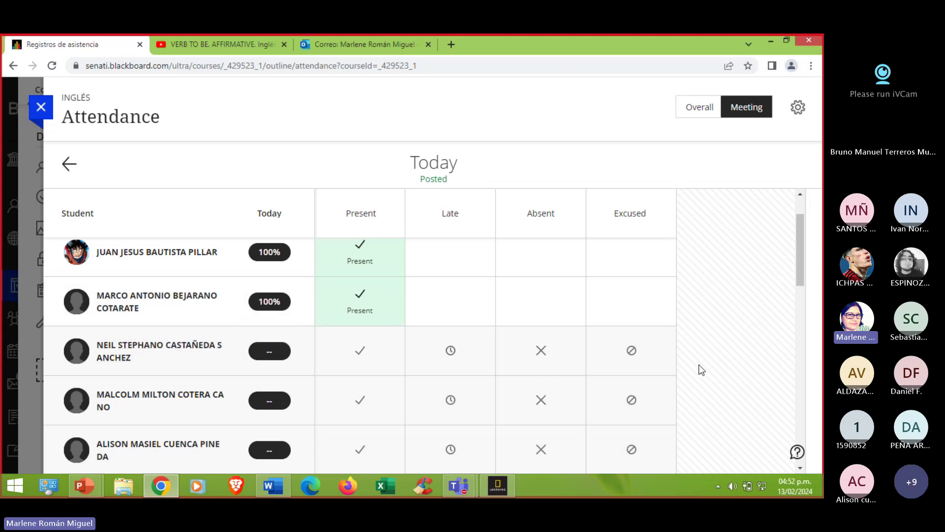
pyautogui.click(377, 370)
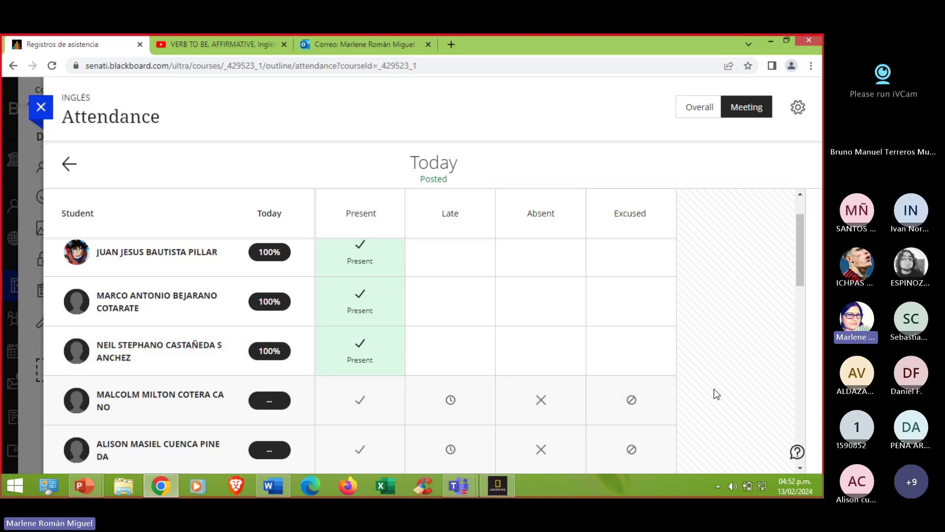
pyautogui.click(526, 417)
# Mark the next three unmarked students as Present, Absent and Present, in list order
pyautogui.scroll(-3, 736, 391)
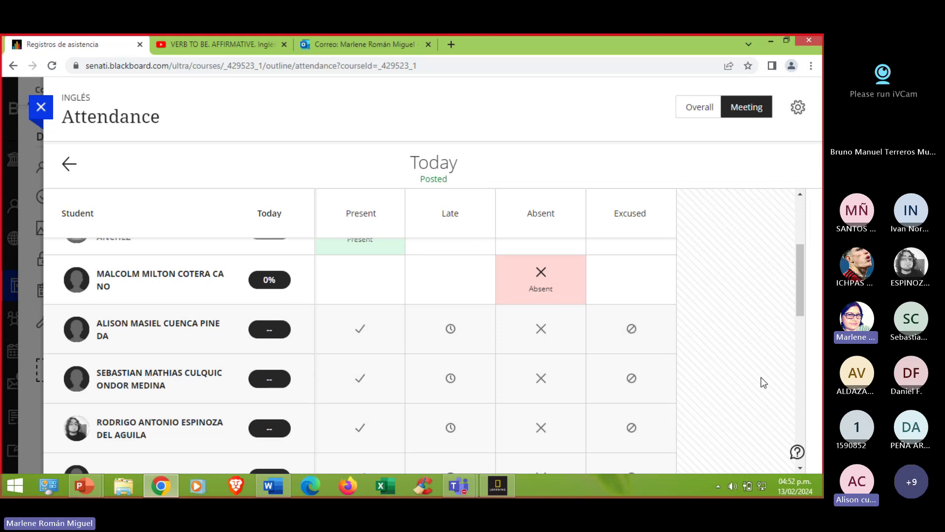
pyautogui.click(390, 335)
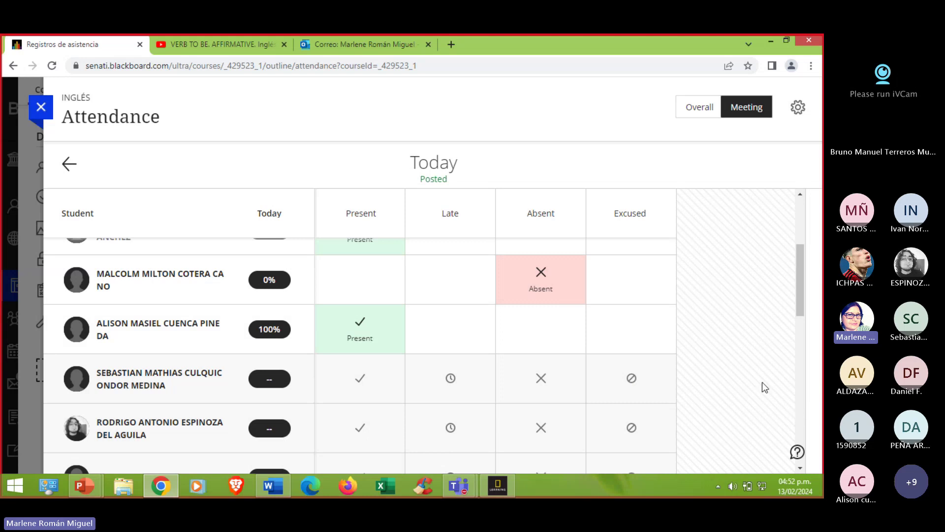
pyautogui.click(533, 379)
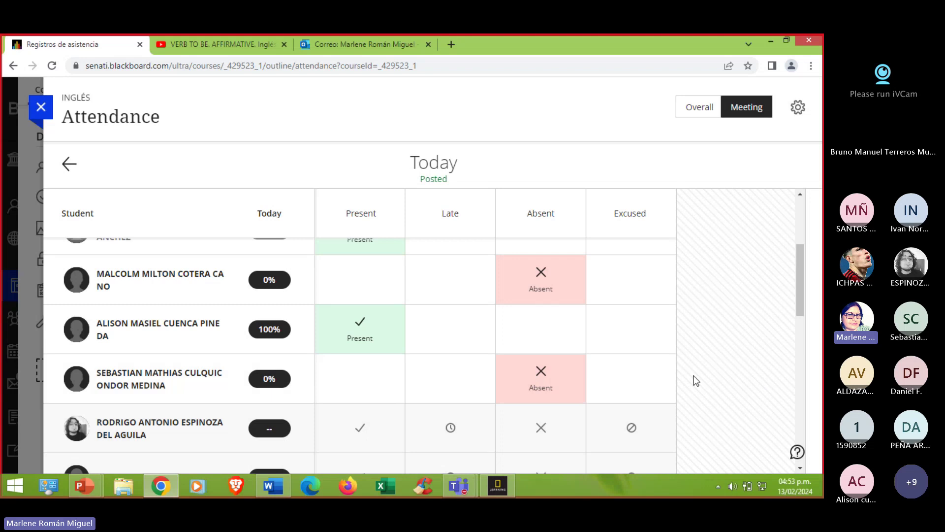
pyautogui.scroll(-3, 699, 374)
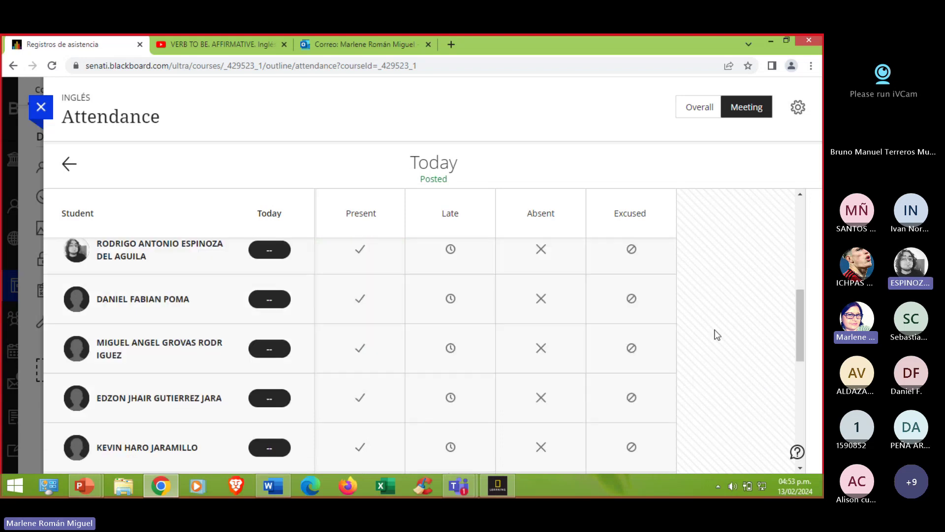
pyautogui.scroll(5, 612, 354)
pyautogui.scroll(-3, 498, 407)
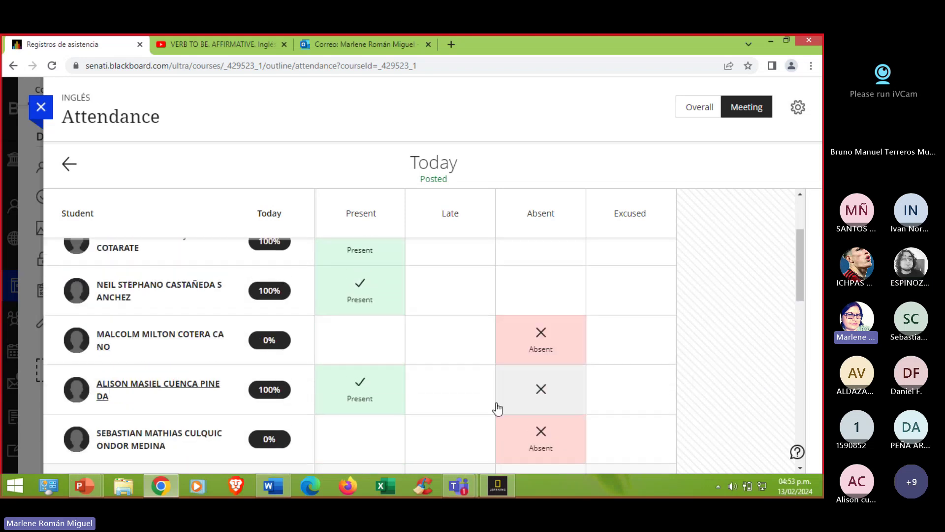
pyautogui.click(374, 380)
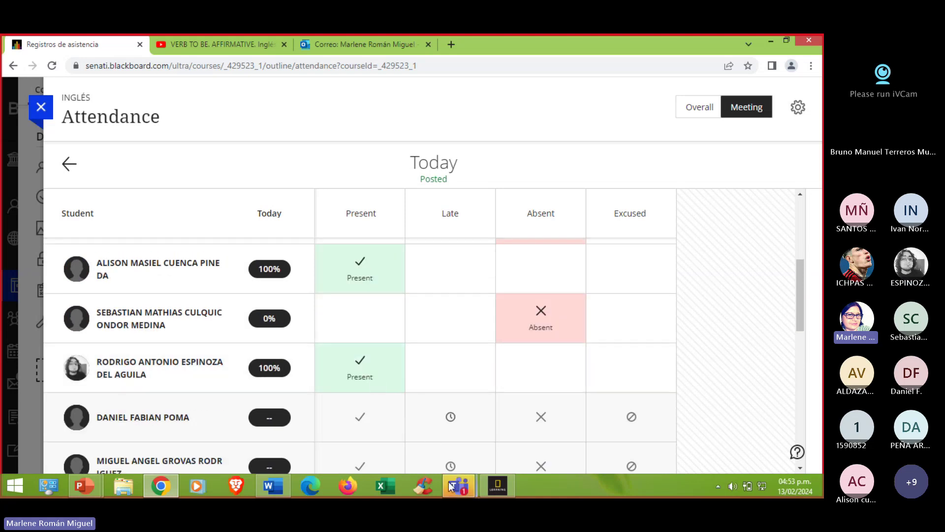
# Check the Teams meeting chat for the reply of the student last marked absent and change that student's attendance to Present
pyautogui.moveTo(456, 486)
pyautogui.click(532, 421)
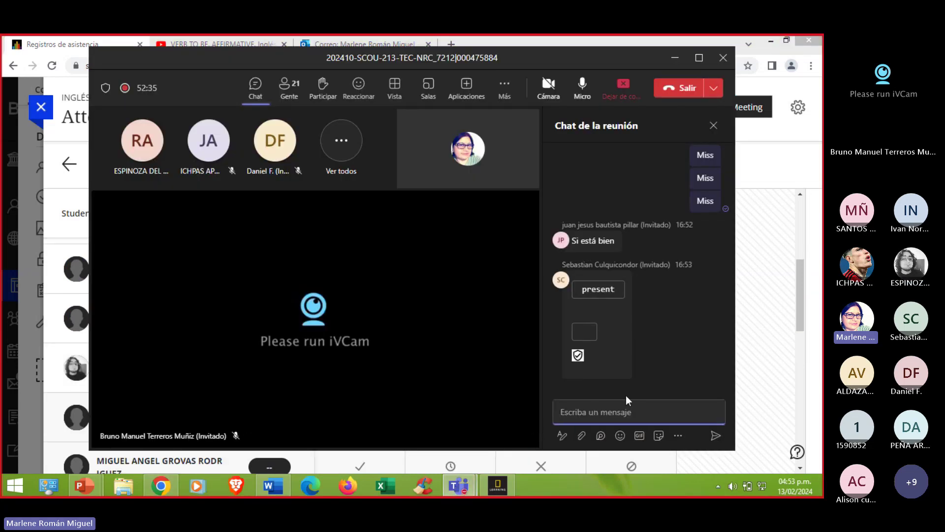
pyautogui.scroll(-2, 684, 367)
pyautogui.scroll(5, 641, 291)
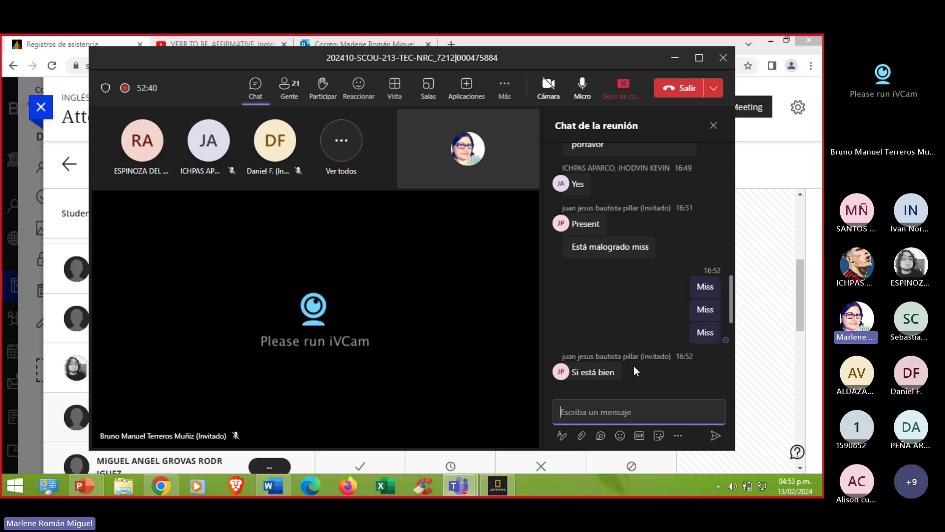
pyautogui.scroll(-3, 636, 369)
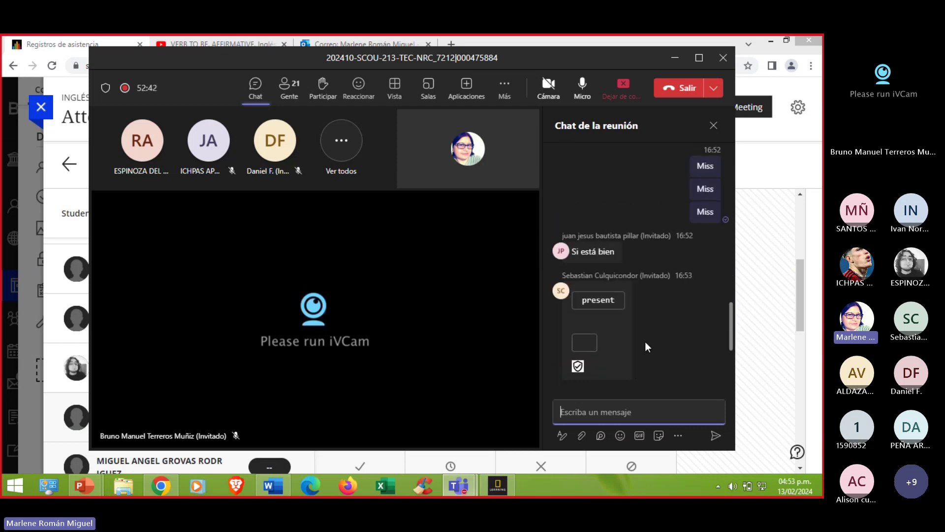
pyautogui.scroll(-2, 631, 329)
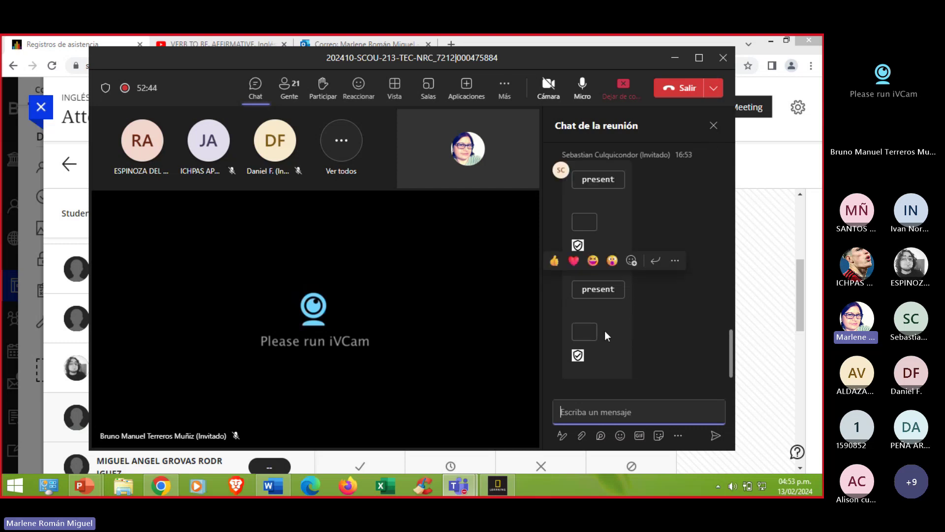
pyautogui.click(751, 167)
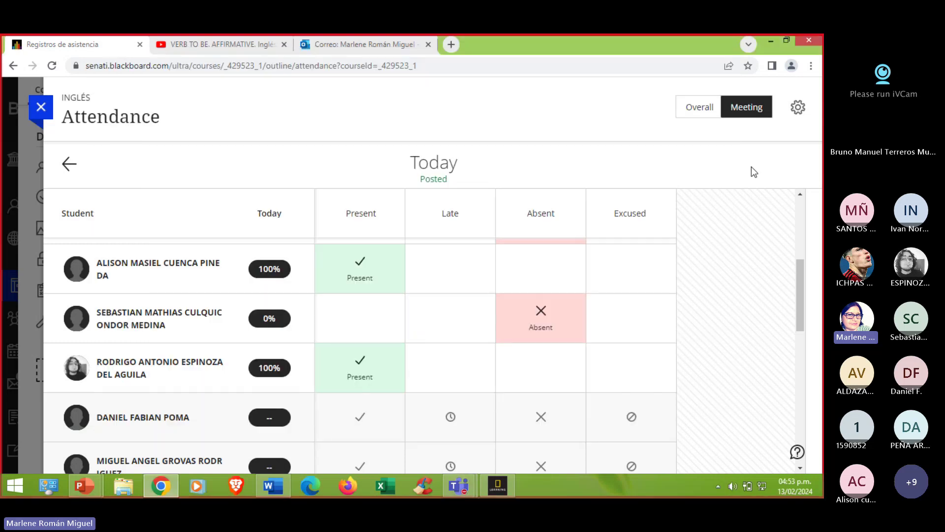
pyautogui.click(359, 325)
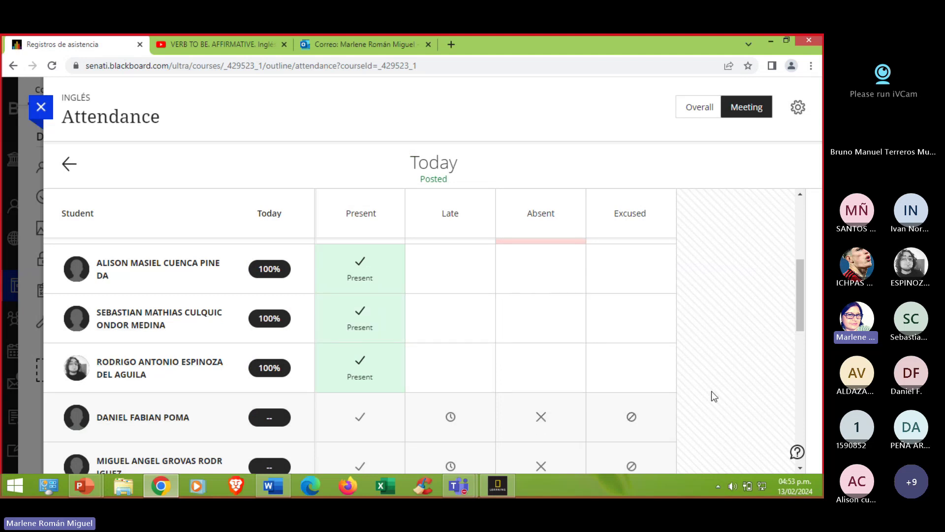
# Mark three more unmarked students in a row as Present for today
pyautogui.scroll(-4, 716, 399)
pyautogui.scroll(4, 718, 393)
pyautogui.click(347, 430)
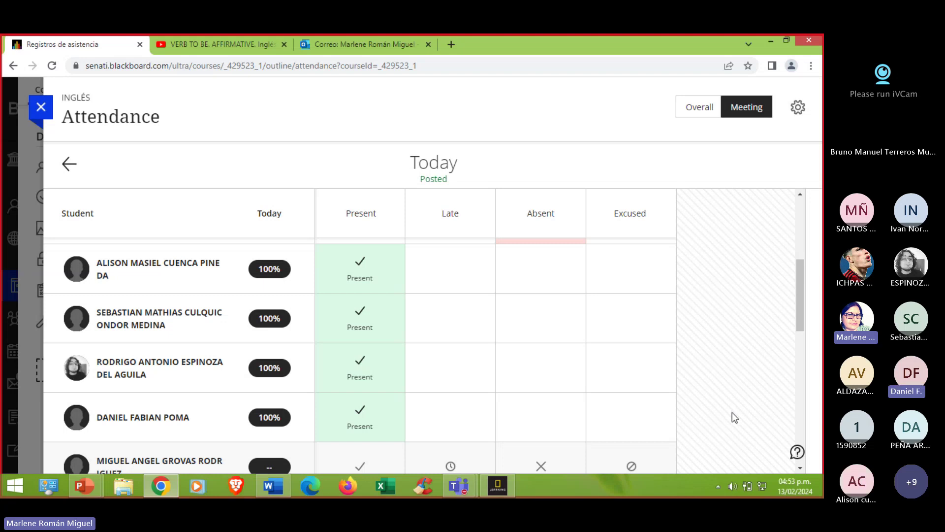
pyautogui.scroll(-2, 731, 399)
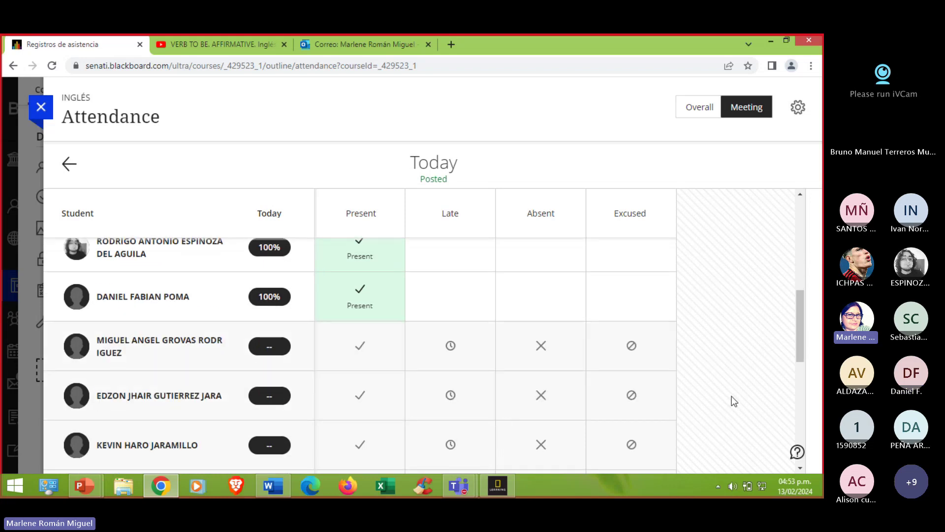
pyautogui.click(360, 359)
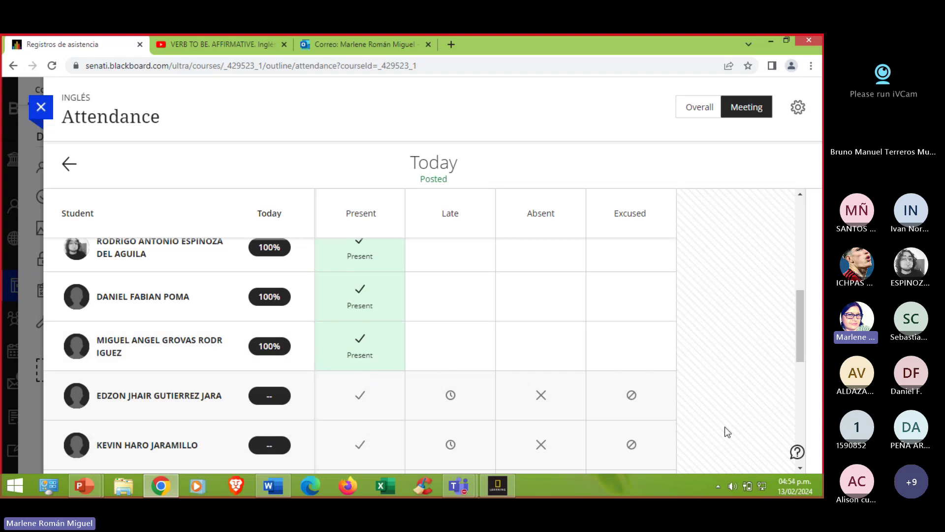
pyautogui.click(364, 396)
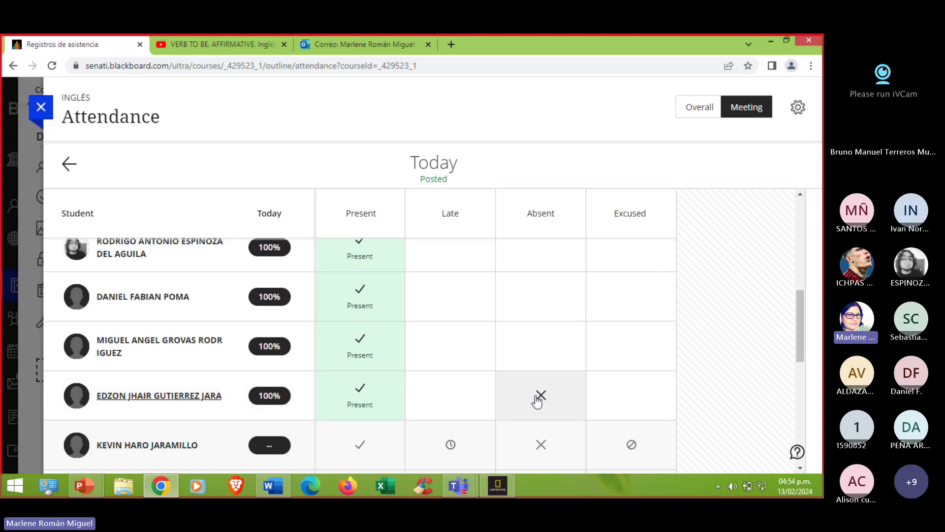
# Mark the next unmarked student as Absent and the one directly below as Present
pyautogui.scroll(-1, 707, 394)
pyautogui.scroll(1, 724, 389)
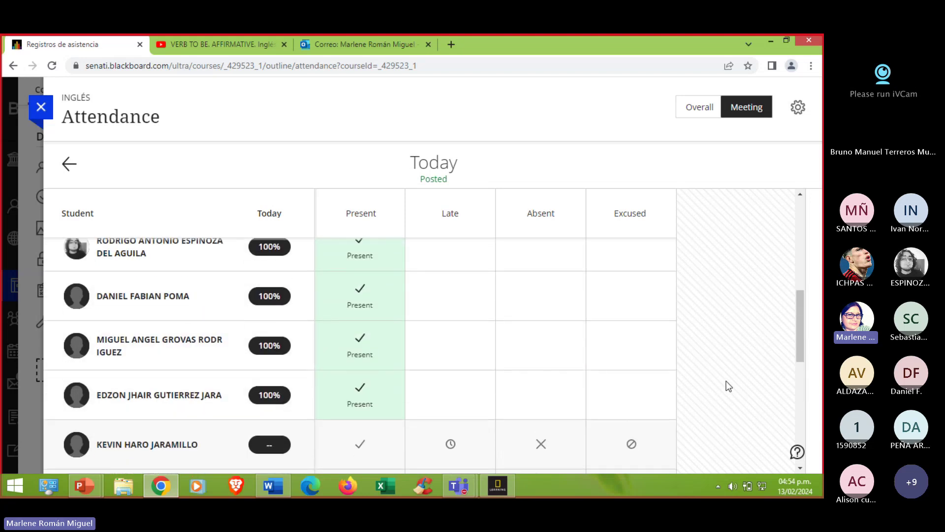
pyautogui.scroll(-3, 728, 385)
pyautogui.scroll(1, 729, 384)
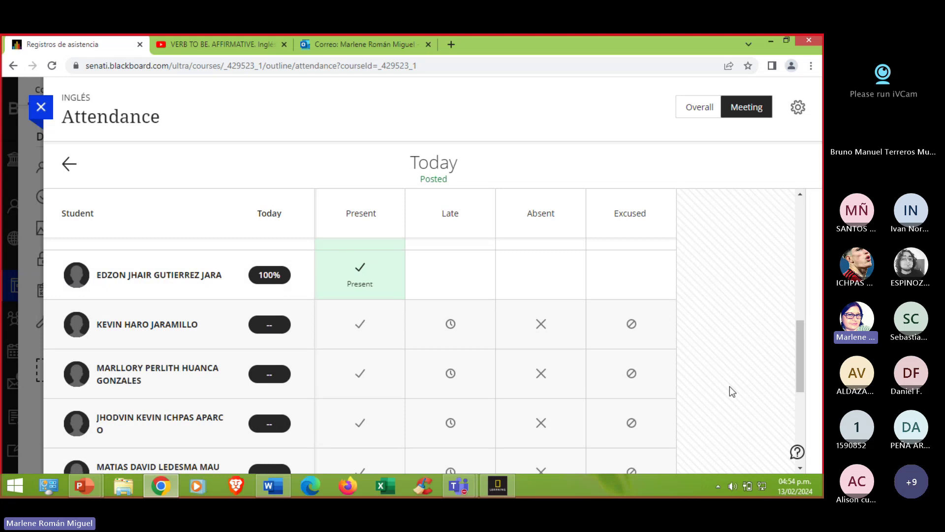
pyautogui.click(519, 338)
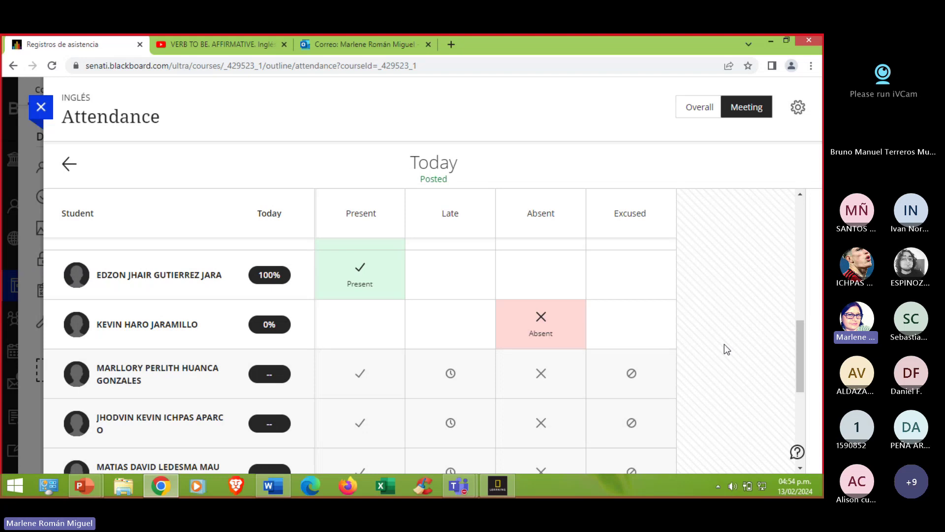
pyautogui.click(360, 372)
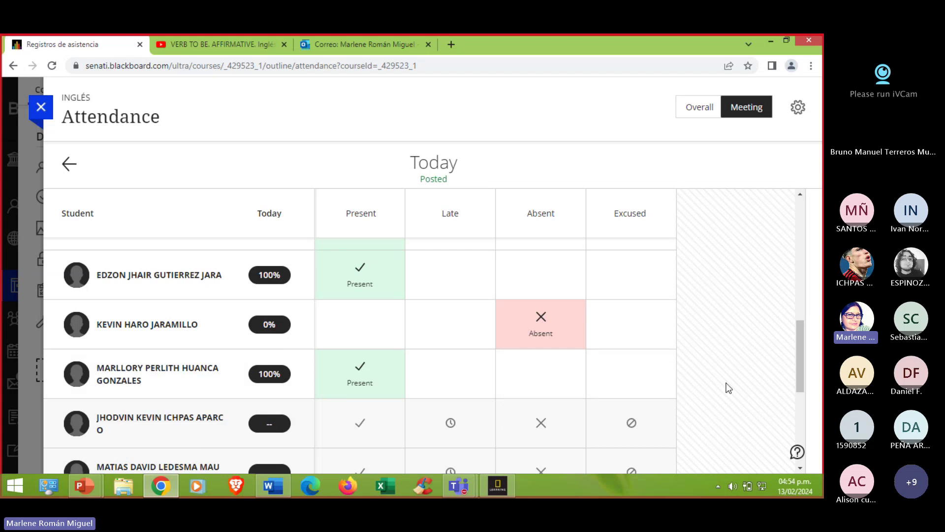
# Mark the next three students as Present, skipping the one whose row has no attendance options
pyautogui.scroll(-2, 728, 381)
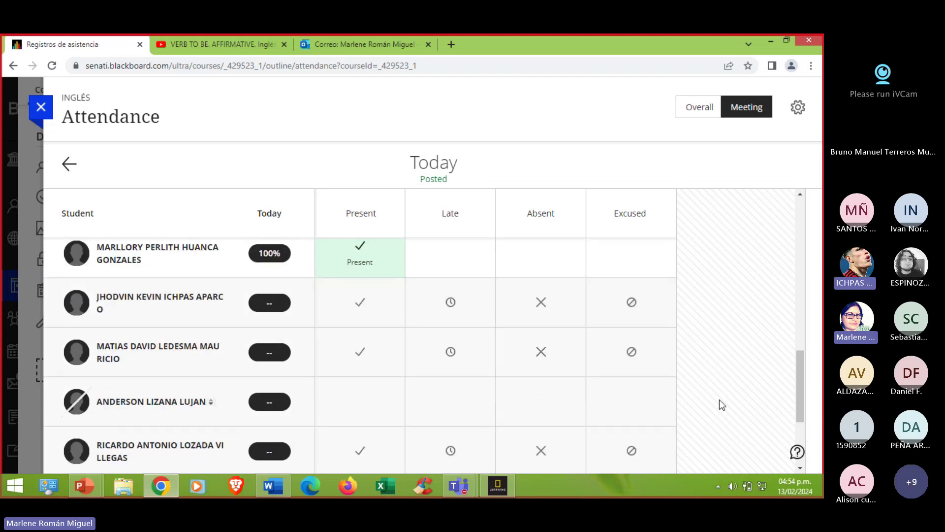
pyautogui.click(389, 323)
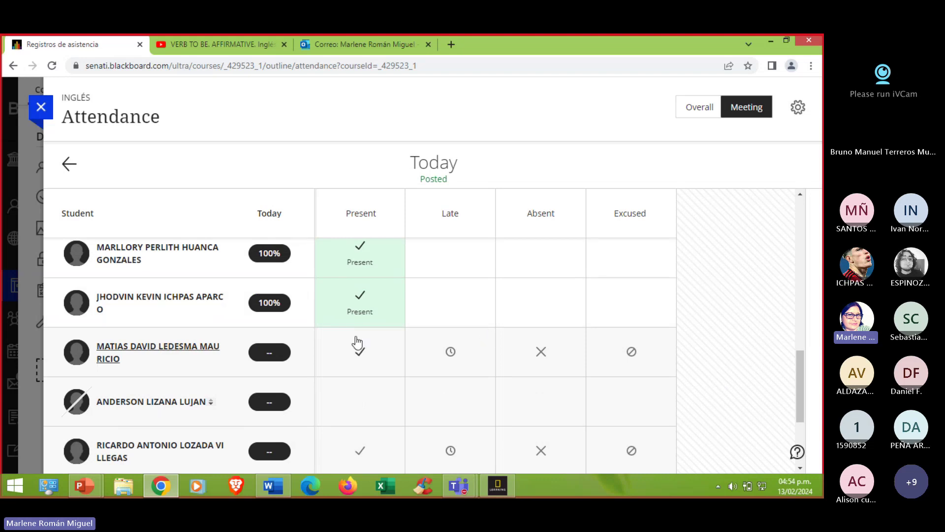
pyautogui.click(379, 356)
pyautogui.scroll(-3, 737, 354)
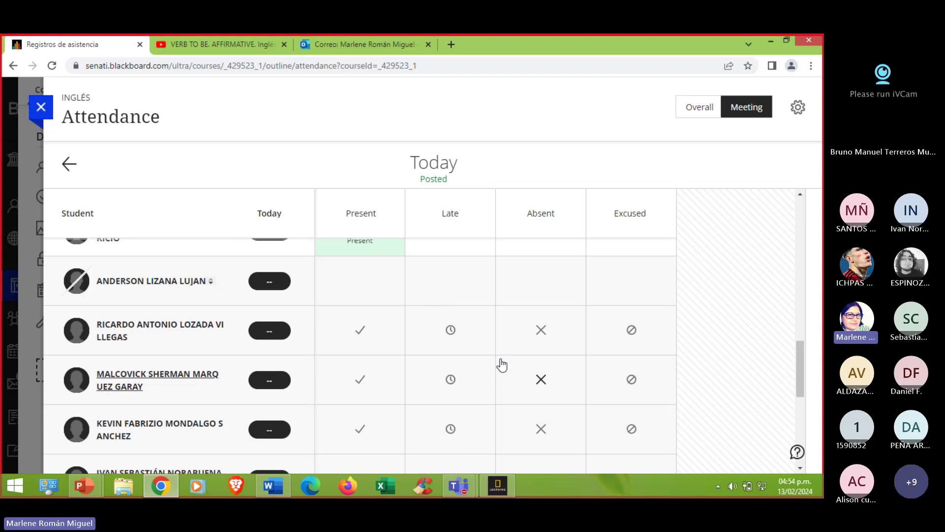
pyautogui.click(360, 330)
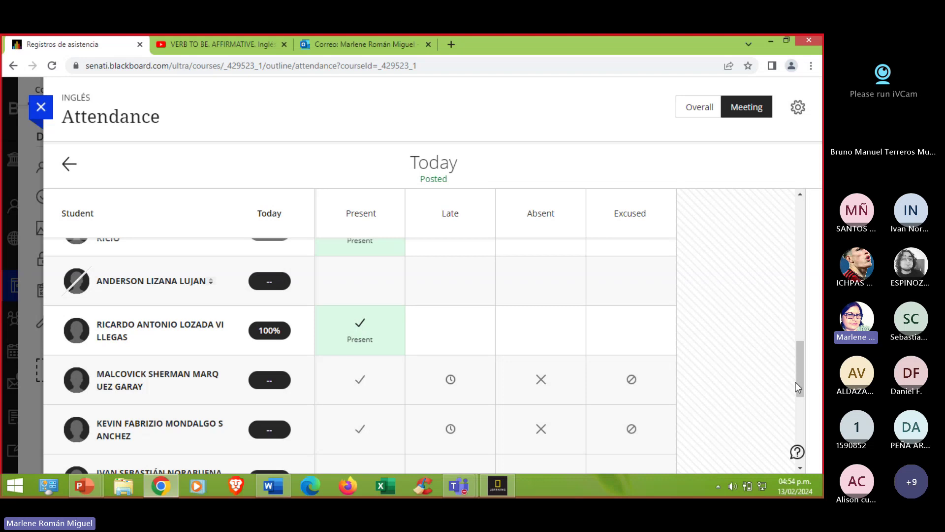
# Mark the next unmarked student as Absent and the two students below as Present
pyautogui.click(563, 381)
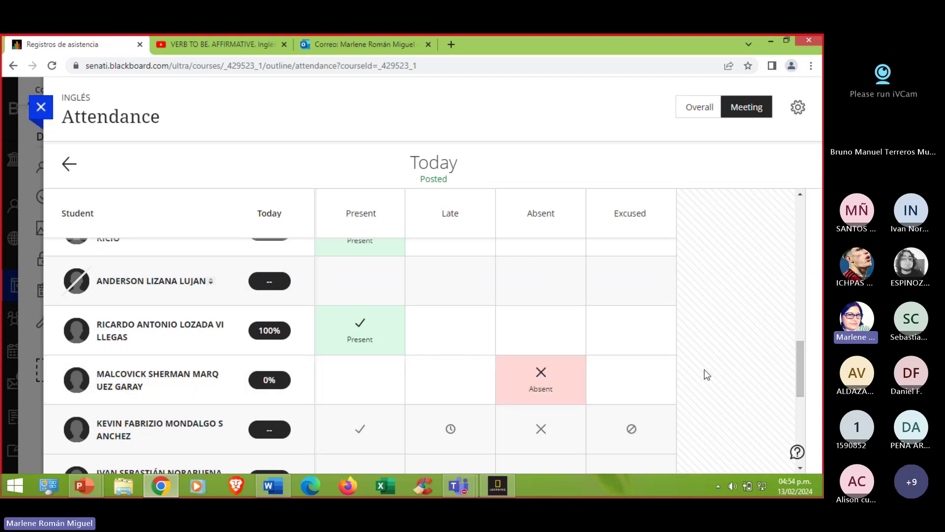
pyautogui.scroll(-1, 707, 375)
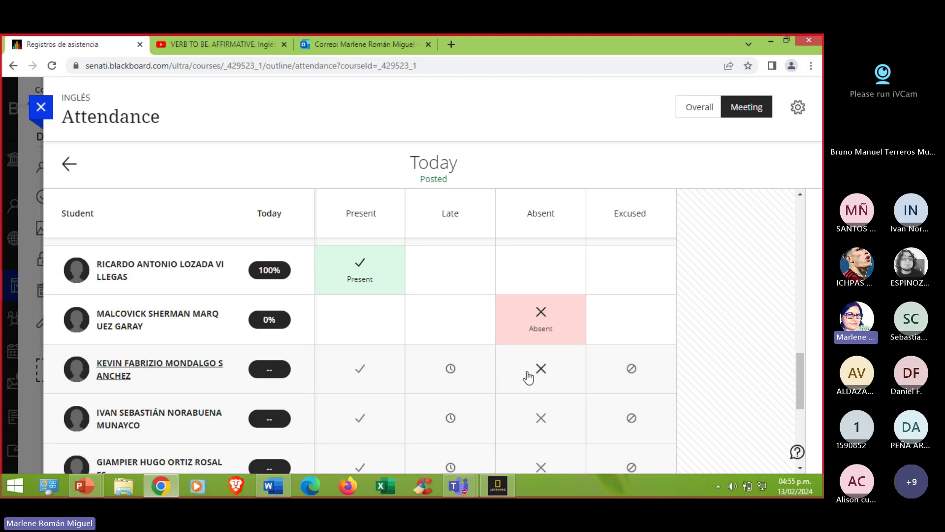
pyautogui.click(338, 369)
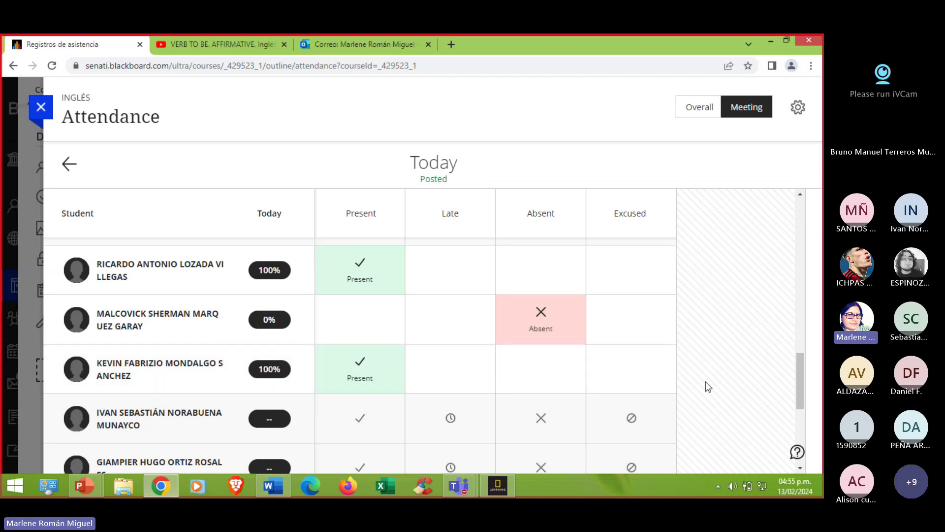
pyautogui.scroll(-2, 707, 386)
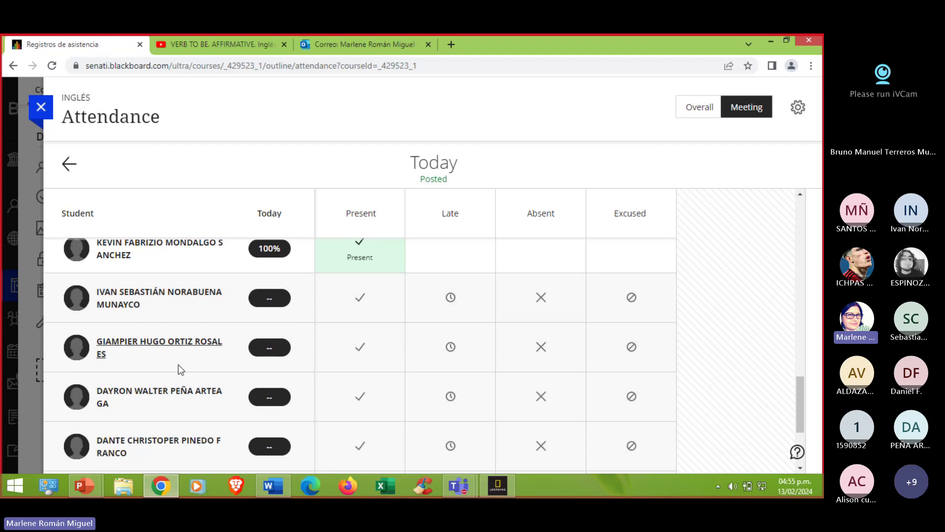
pyautogui.click(357, 301)
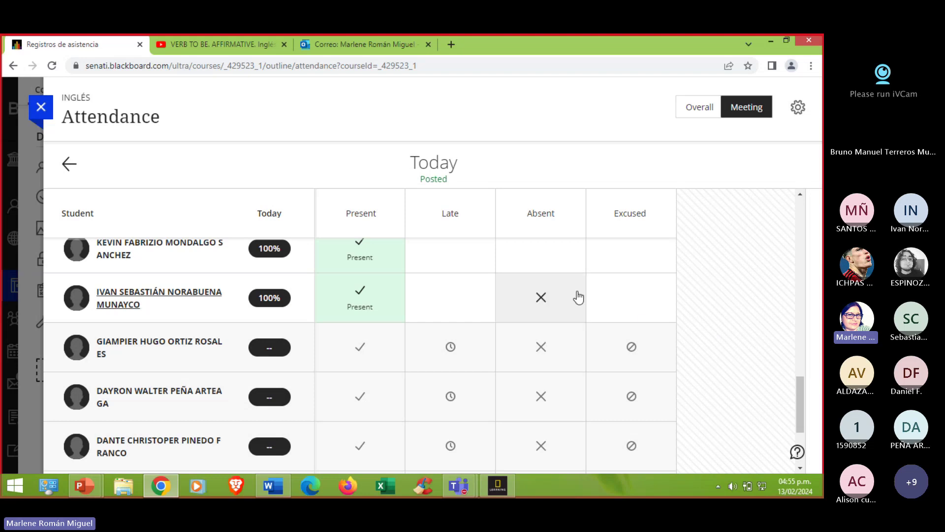
# Record the following unmarked student as Absent and the student after that as Present
pyautogui.click(542, 350)
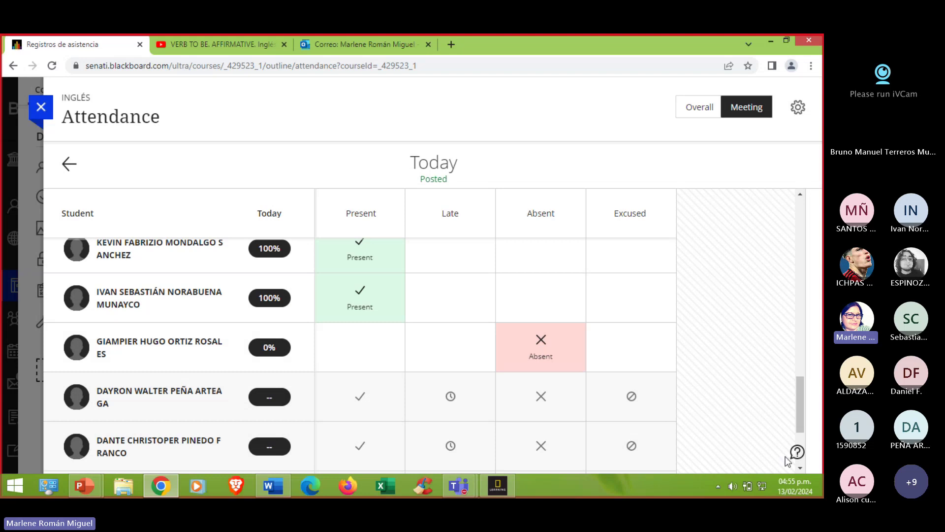
pyautogui.click(799, 467)
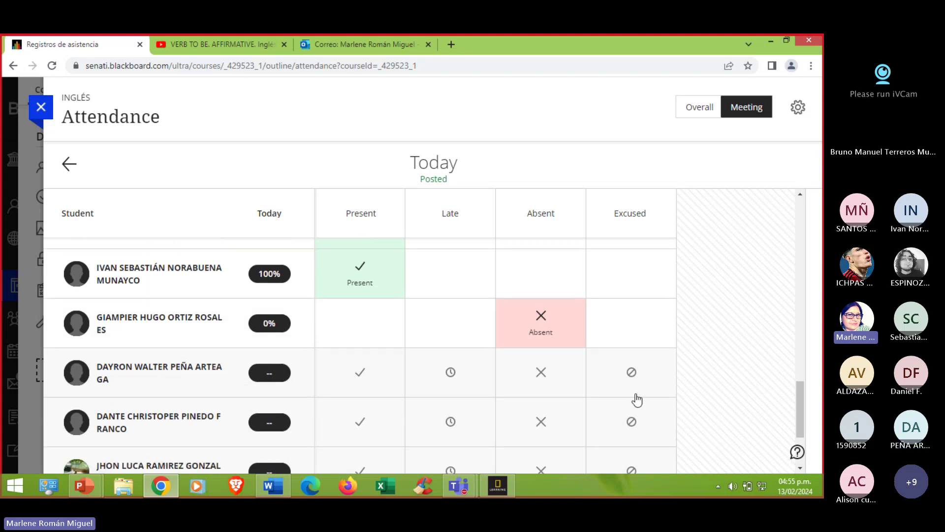
pyautogui.click(332, 386)
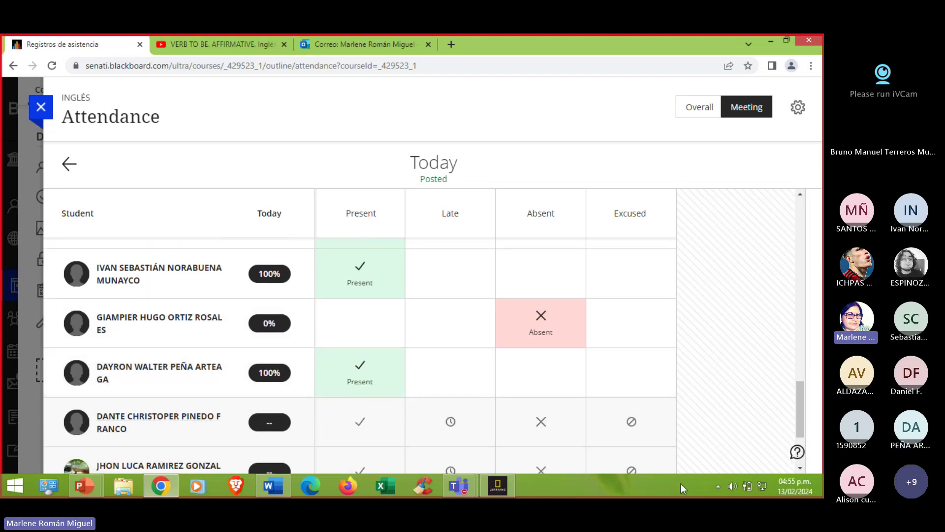
pyautogui.click(799, 470)
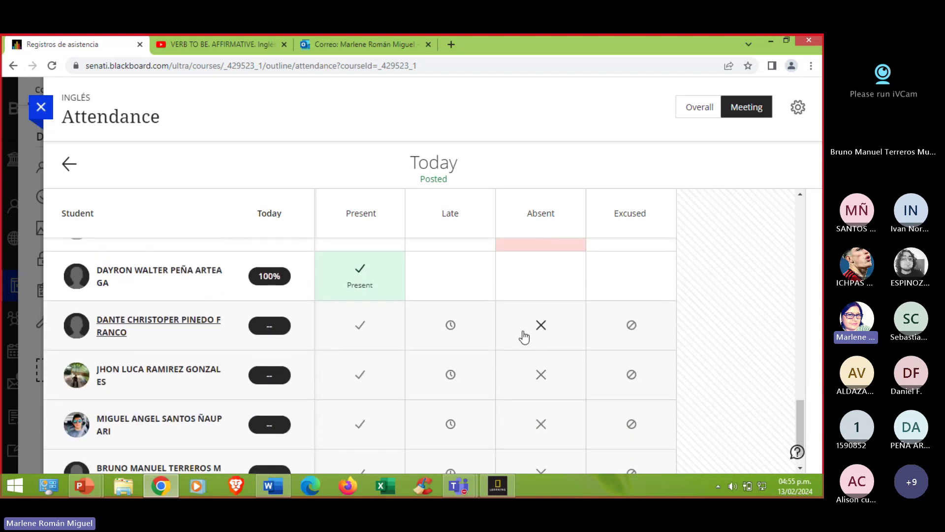
# Mark the first of the four remaining unmarked students as Absent and the second as Present
pyautogui.click(523, 333)
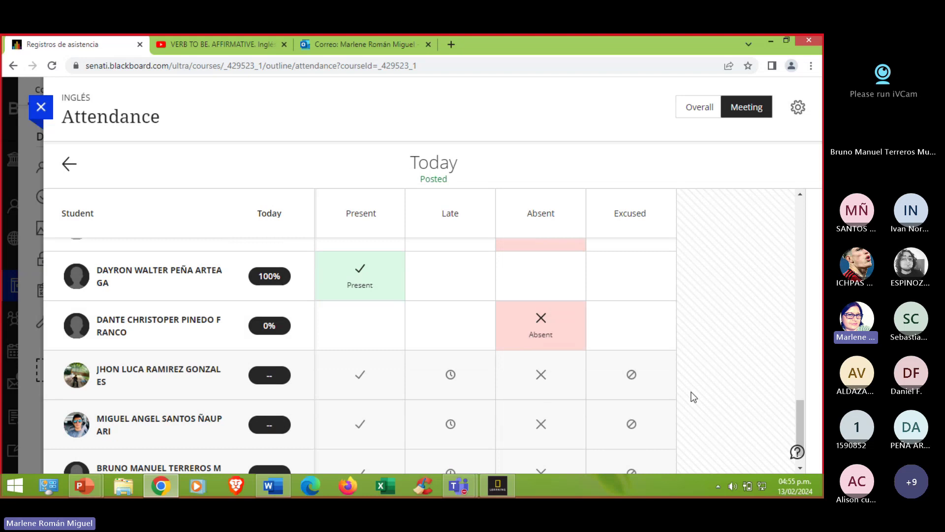
pyautogui.click(543, 382)
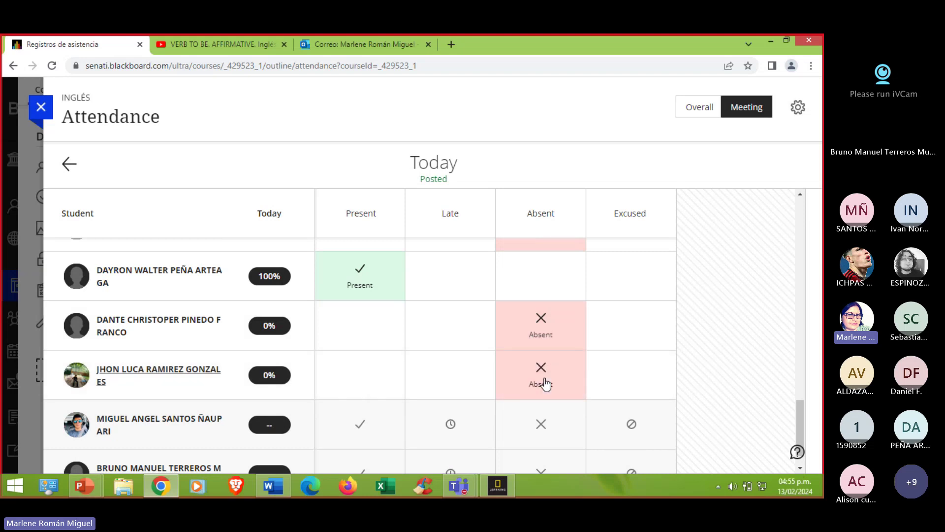
pyautogui.click(361, 388)
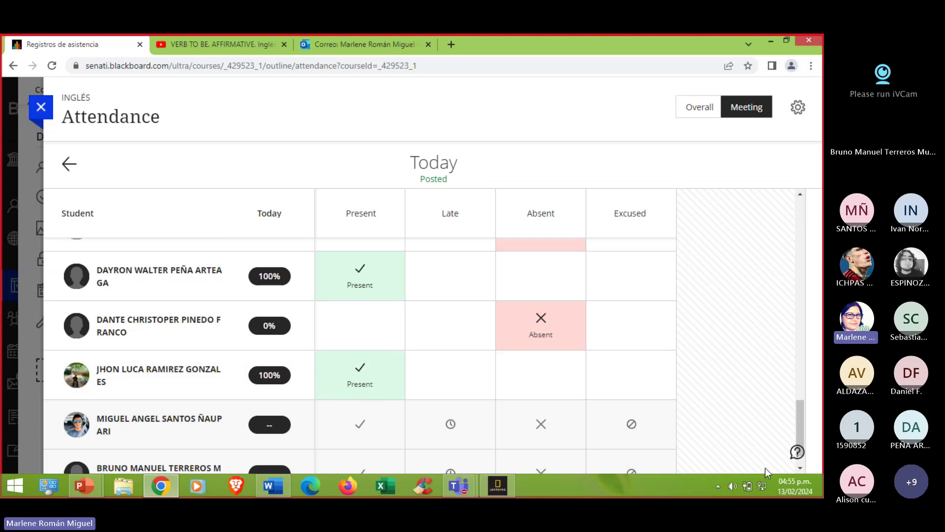
# Mark the last two students on the attendance list as Present
pyautogui.click(798, 468)
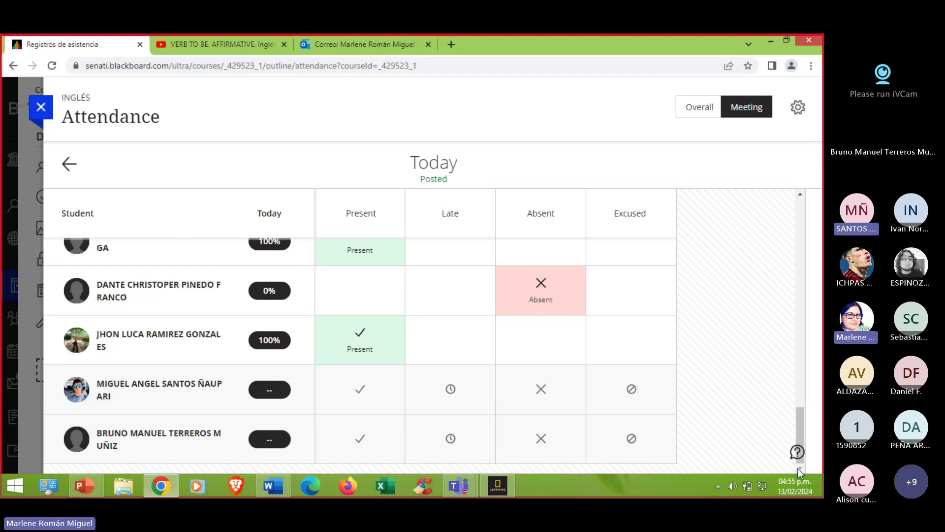
pyautogui.click(358, 400)
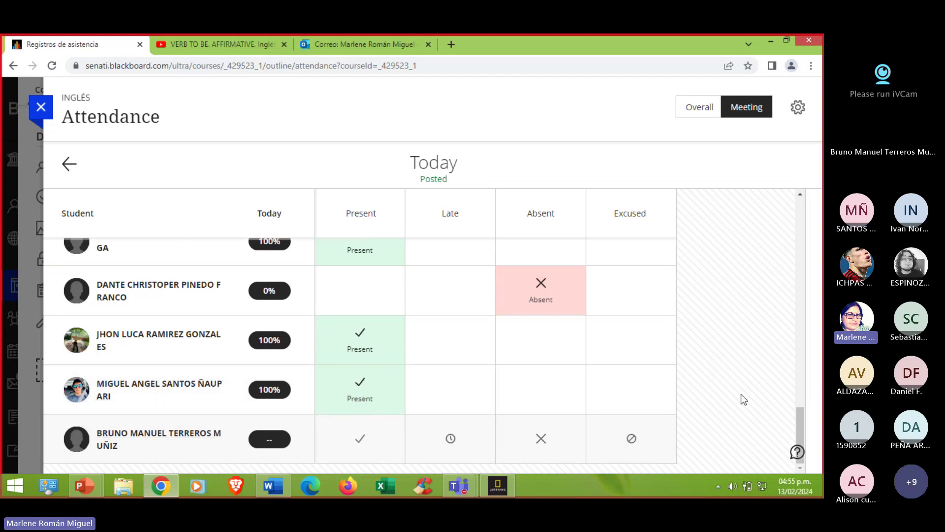
pyautogui.click(353, 448)
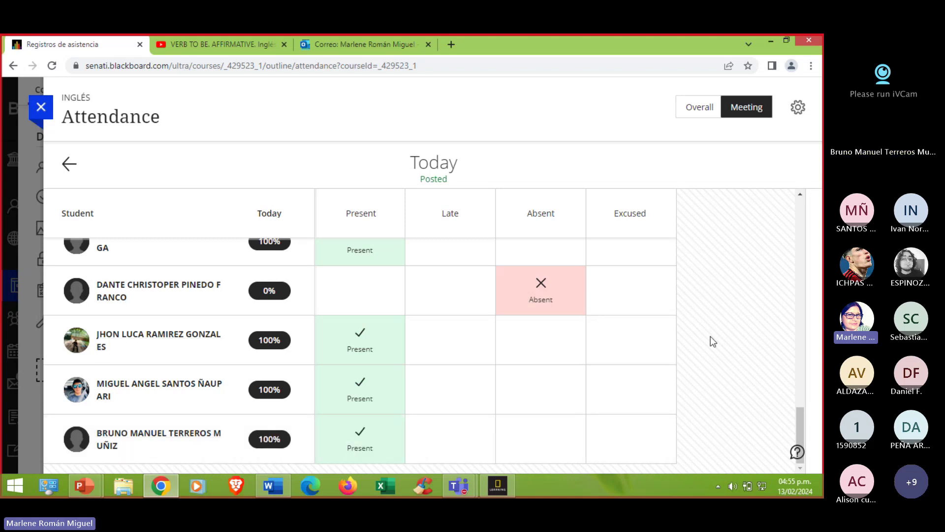
# Review today's attendance marks across the whole student list, checking every row from first to last
pyautogui.scroll(10, 732, 329)
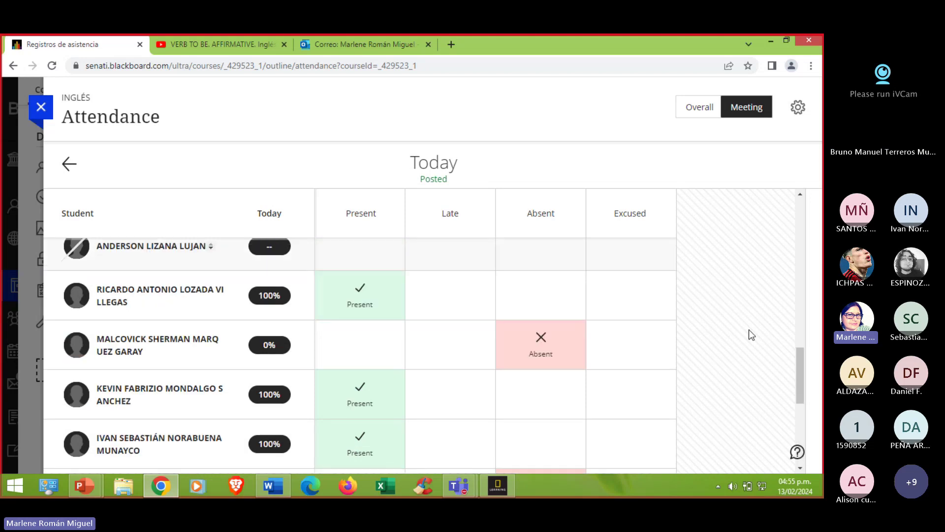
pyautogui.scroll(5, 777, 336)
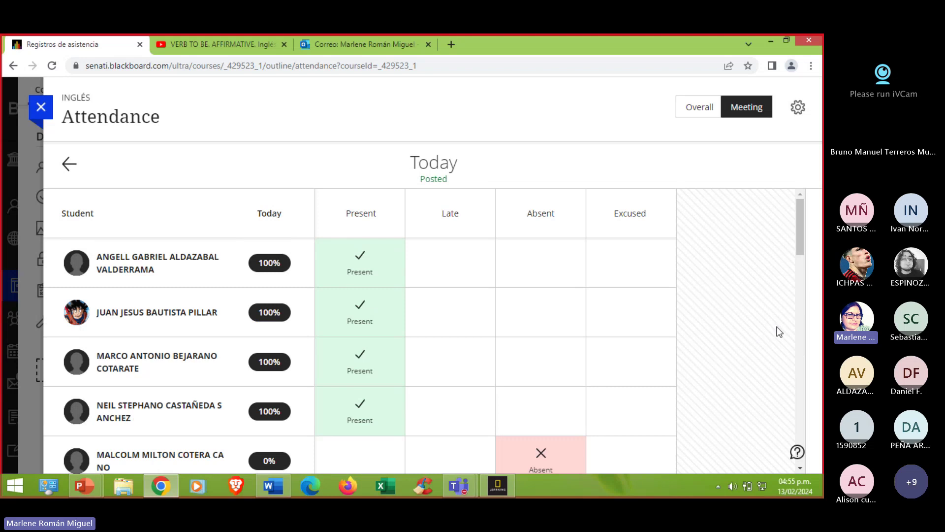
pyautogui.scroll(-3, 776, 337)
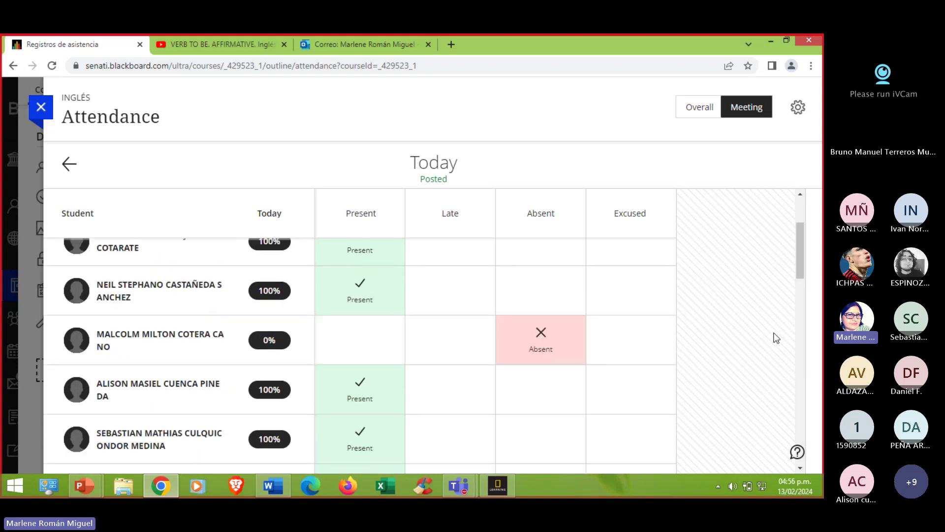
pyautogui.scroll(-5, 764, 349)
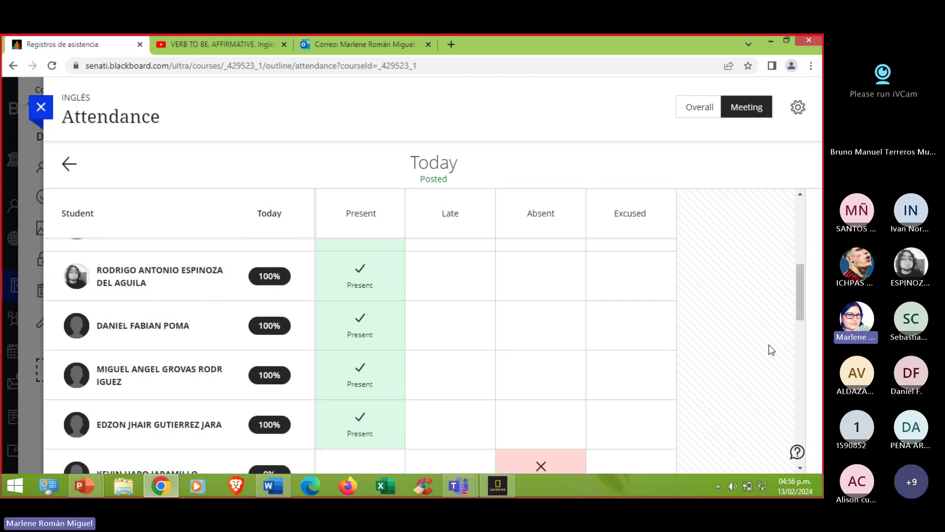
pyautogui.scroll(-2, 771, 349)
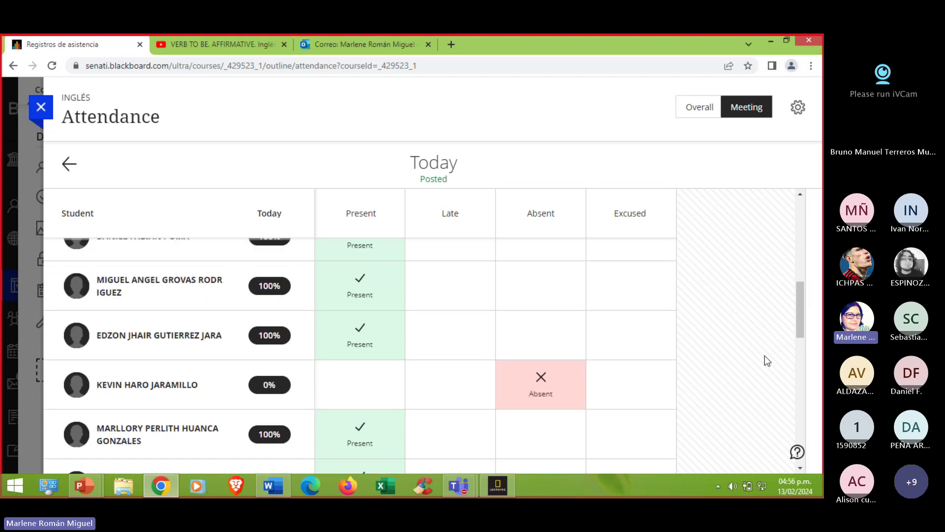
pyautogui.scroll(-12, 758, 364)
pyautogui.scroll(4, 761, 355)
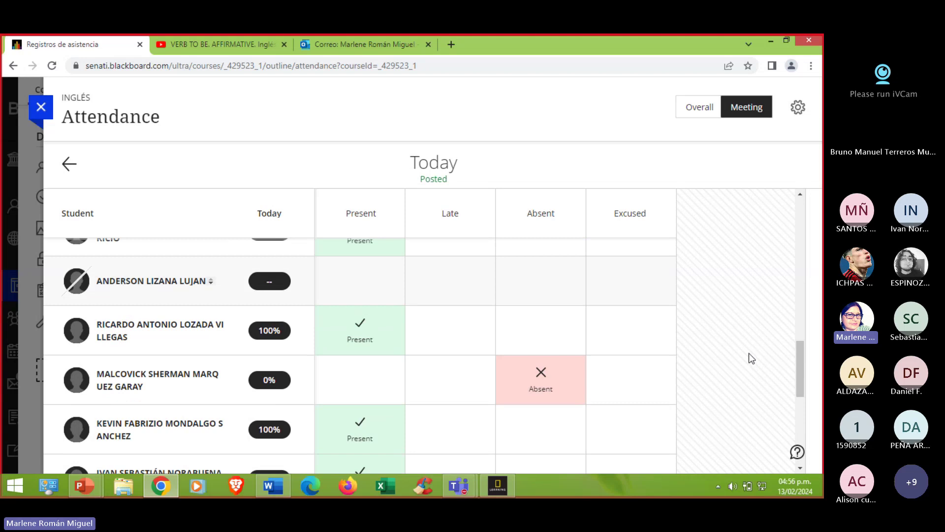
pyautogui.scroll(-5, 749, 352)
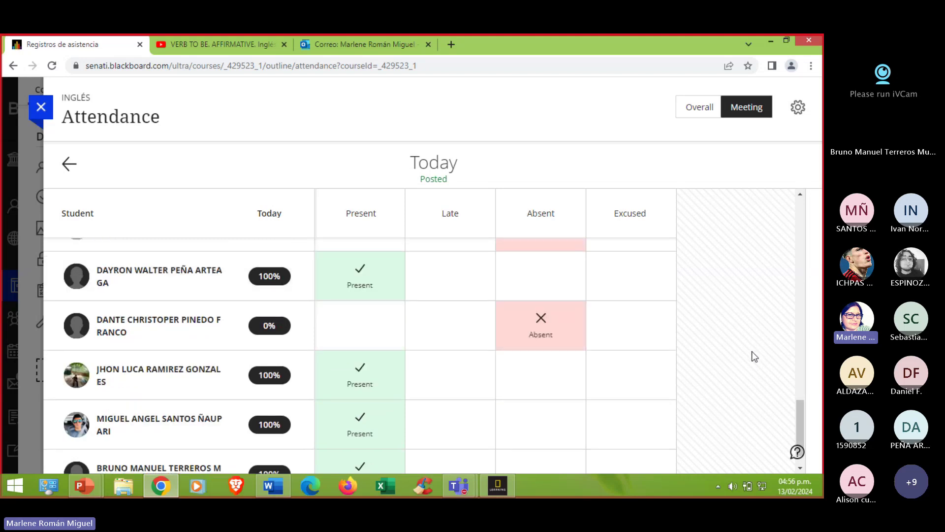
pyautogui.scroll(-1, 757, 350)
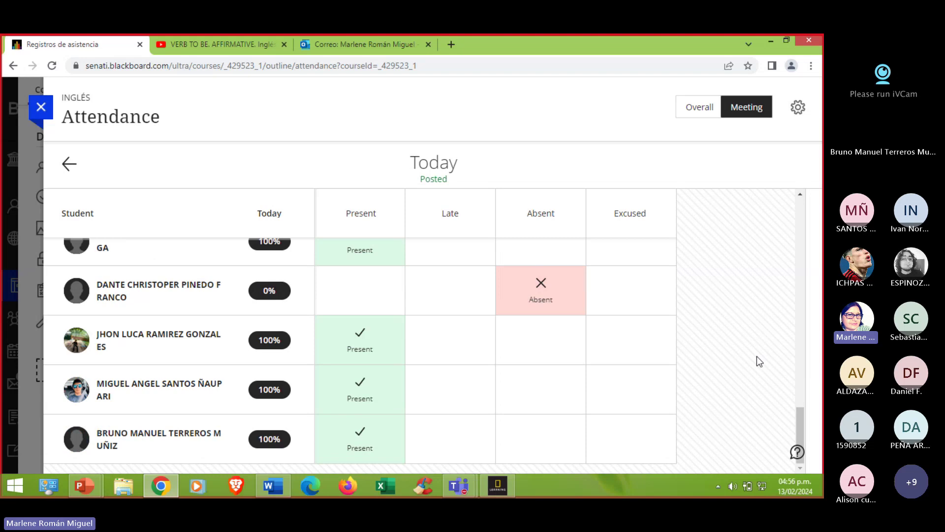
pyautogui.scroll(5, 759, 360)
pyautogui.scroll(5, 769, 325)
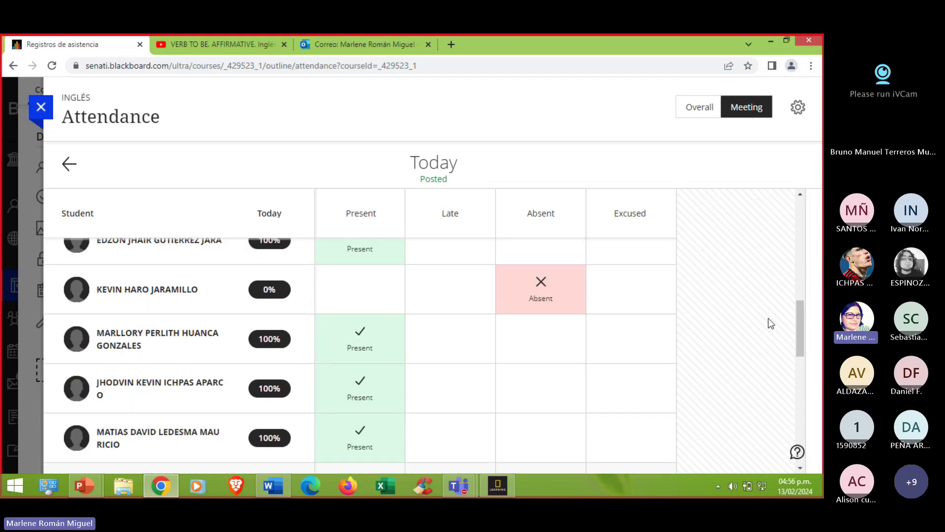
pyautogui.scroll(6, 770, 318)
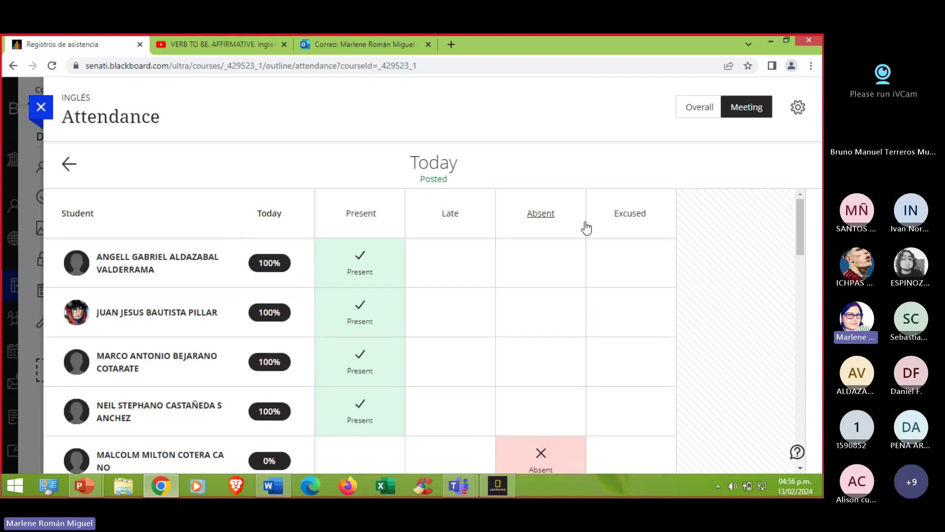
pyautogui.scroll(-10, 722, 340)
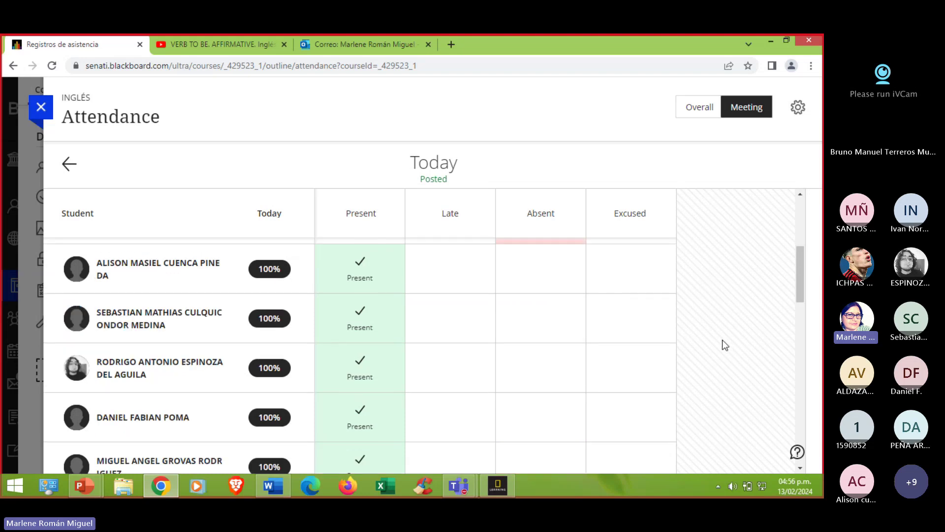
pyautogui.scroll(4, 723, 336)
pyautogui.scroll(-10, 722, 342)
pyautogui.scroll(12, 721, 332)
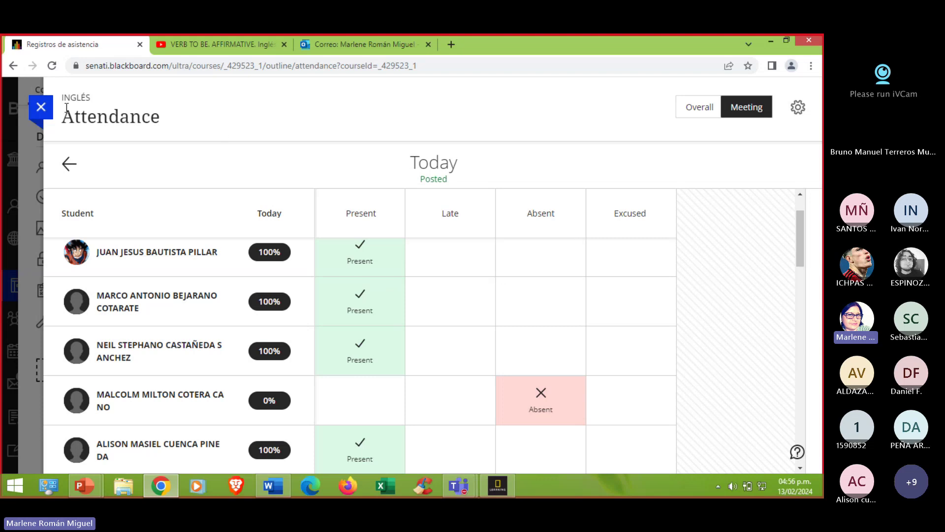
# Close the attendance record, switch to the Teams meeting window and stop sharing the screen
pyautogui.click(41, 107)
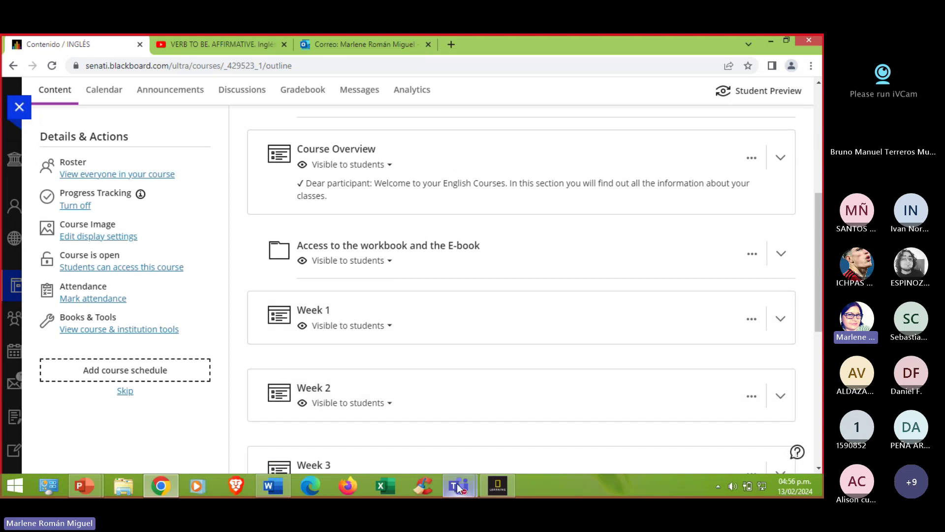
pyautogui.click(457, 489)
pyautogui.click(486, 427)
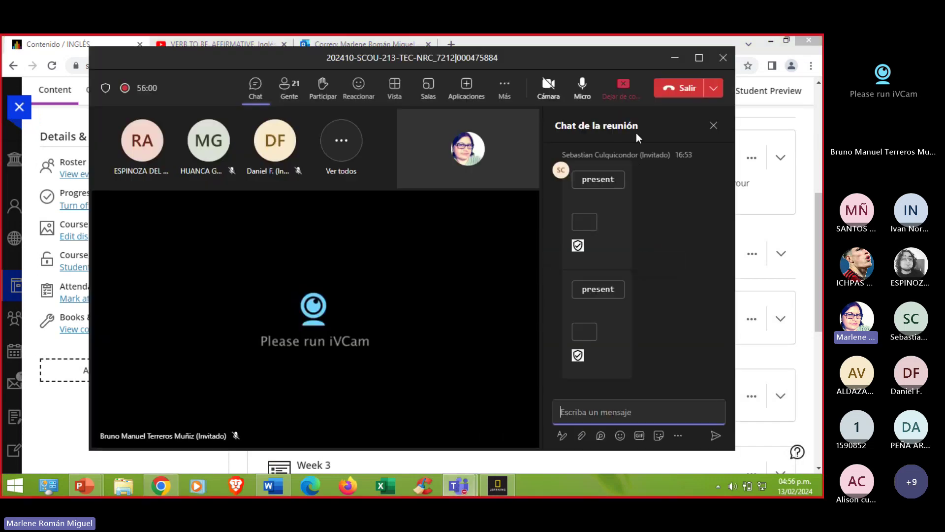
pyautogui.click(622, 96)
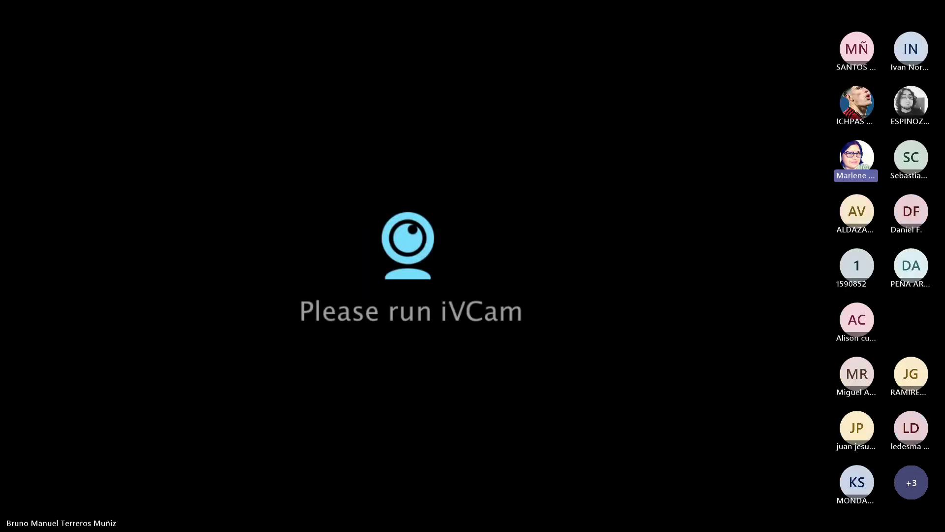